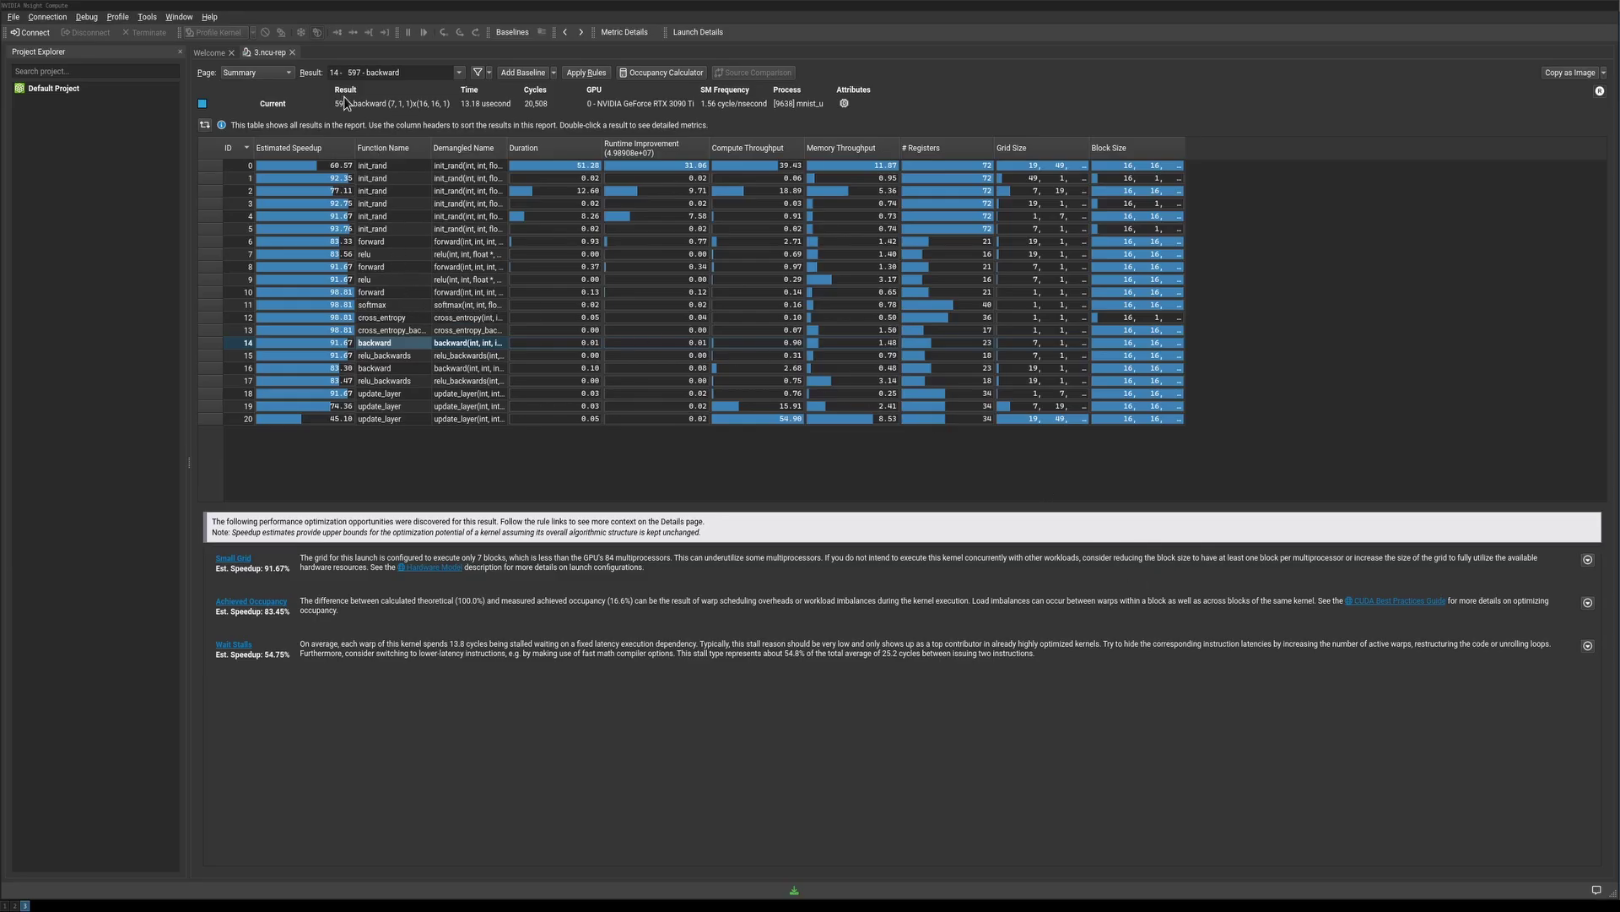
Review the Details page, then view the backward kernel's source and SASS instructions for the int column and float w lines.
left_click(285, 76)
left_click(253, 88)
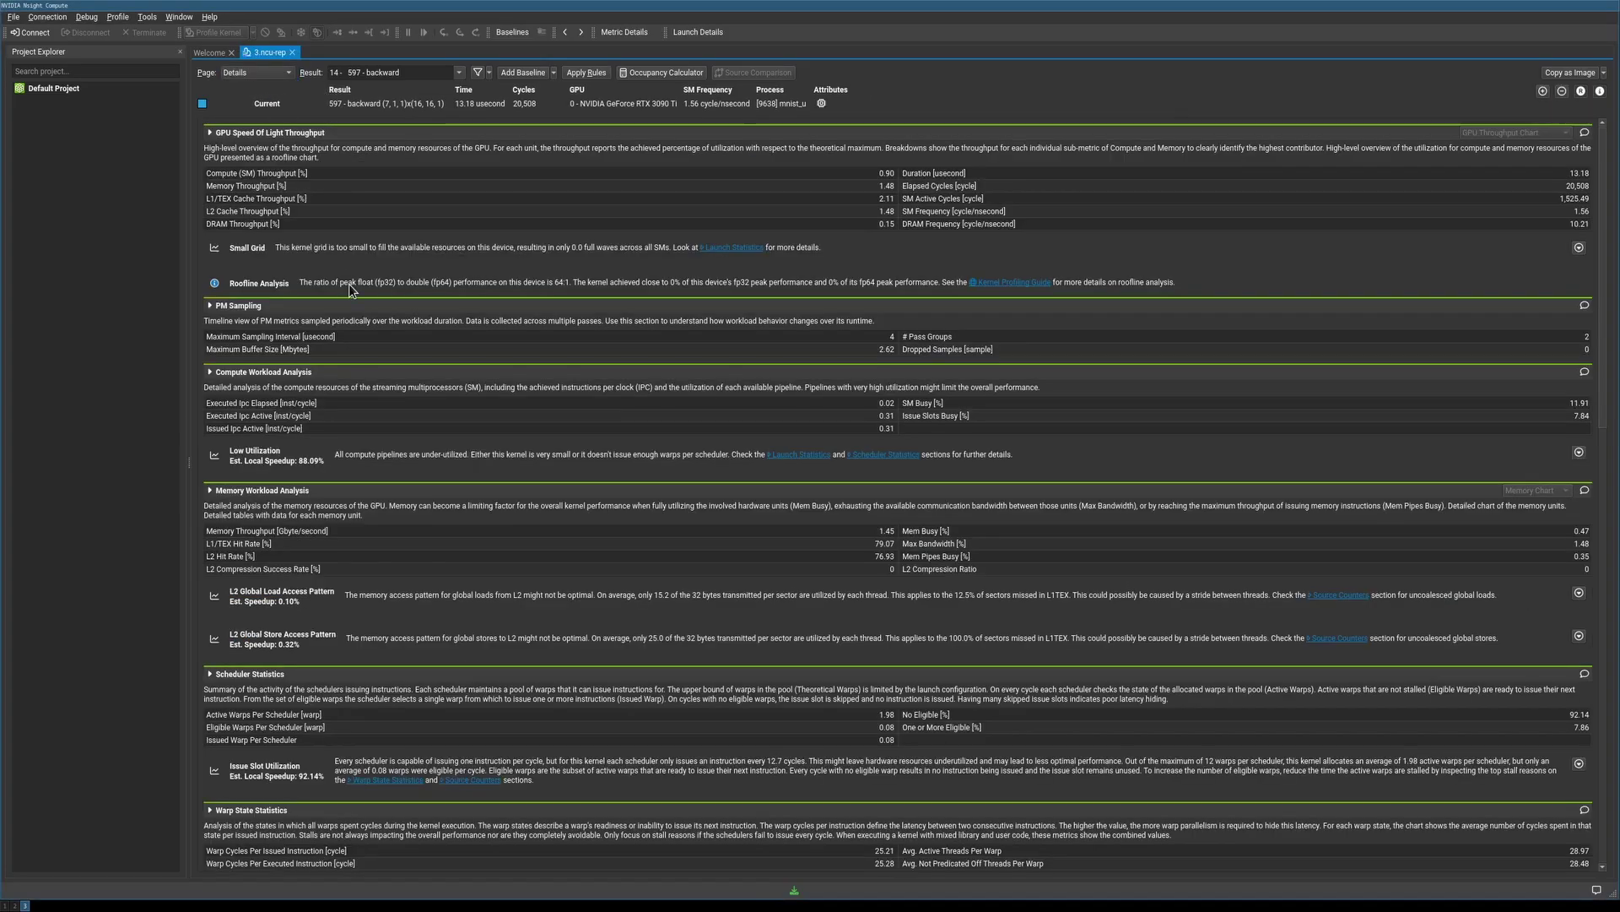
scroll(349, 285, "down", 2)
scroll(349, 285, "down", 2)
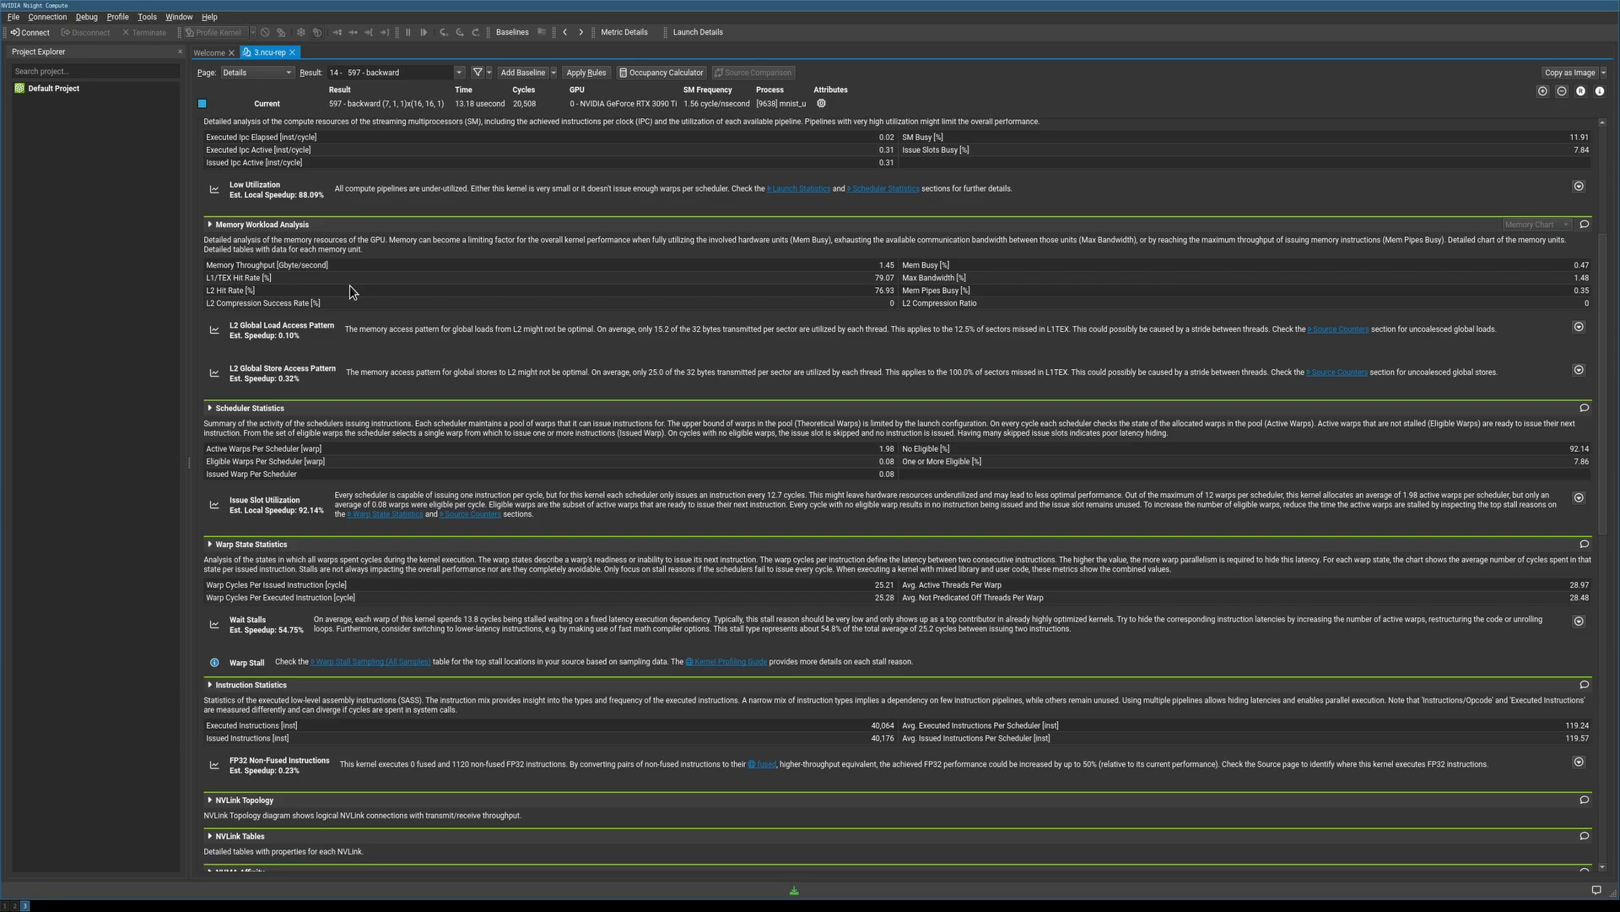
scroll(350, 285, "down", 3)
scroll(350, 285, "down", 2)
scroll(349, 285, "down", 2)
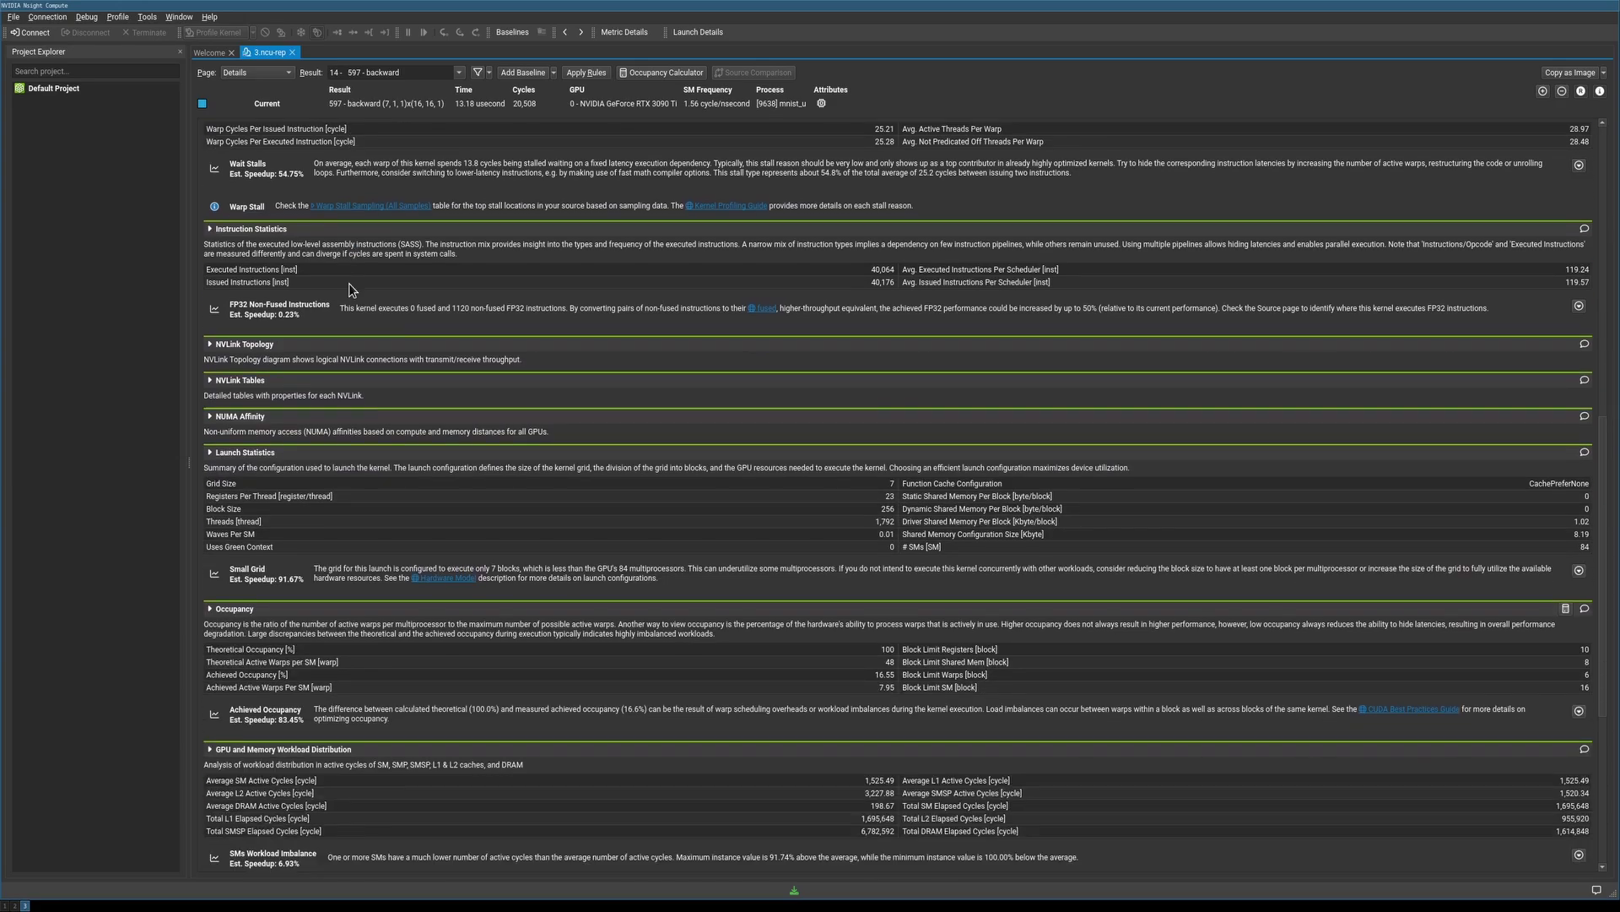
scroll(351, 286, "down", 2)
scroll(348, 285, "down", 2)
scroll(347, 283, "down", 2)
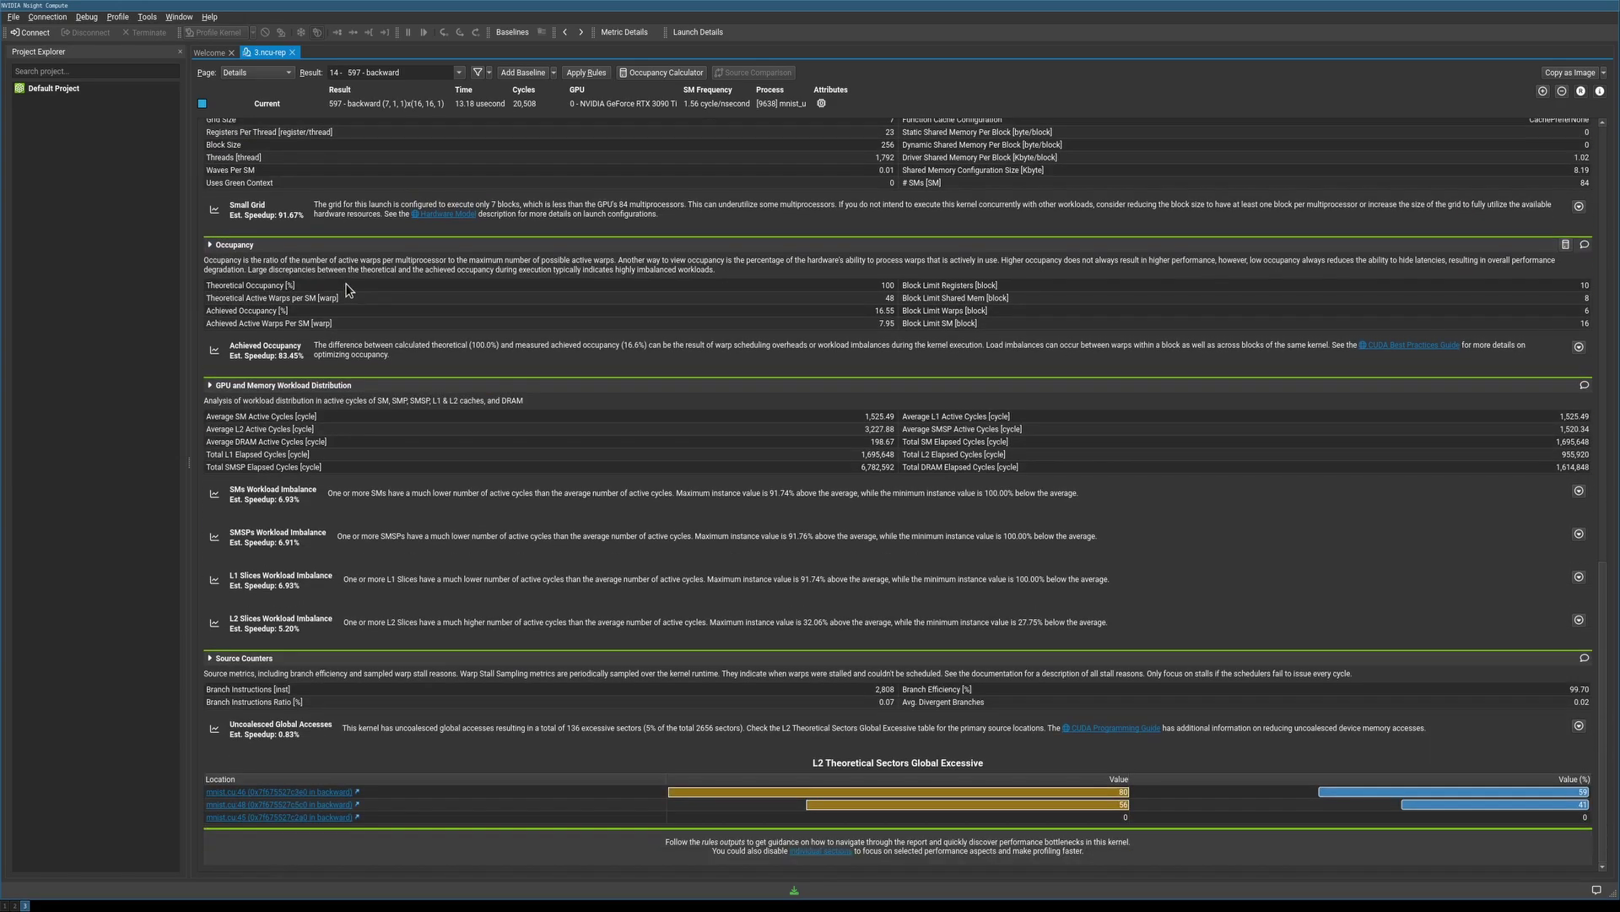
left_click(239, 86)
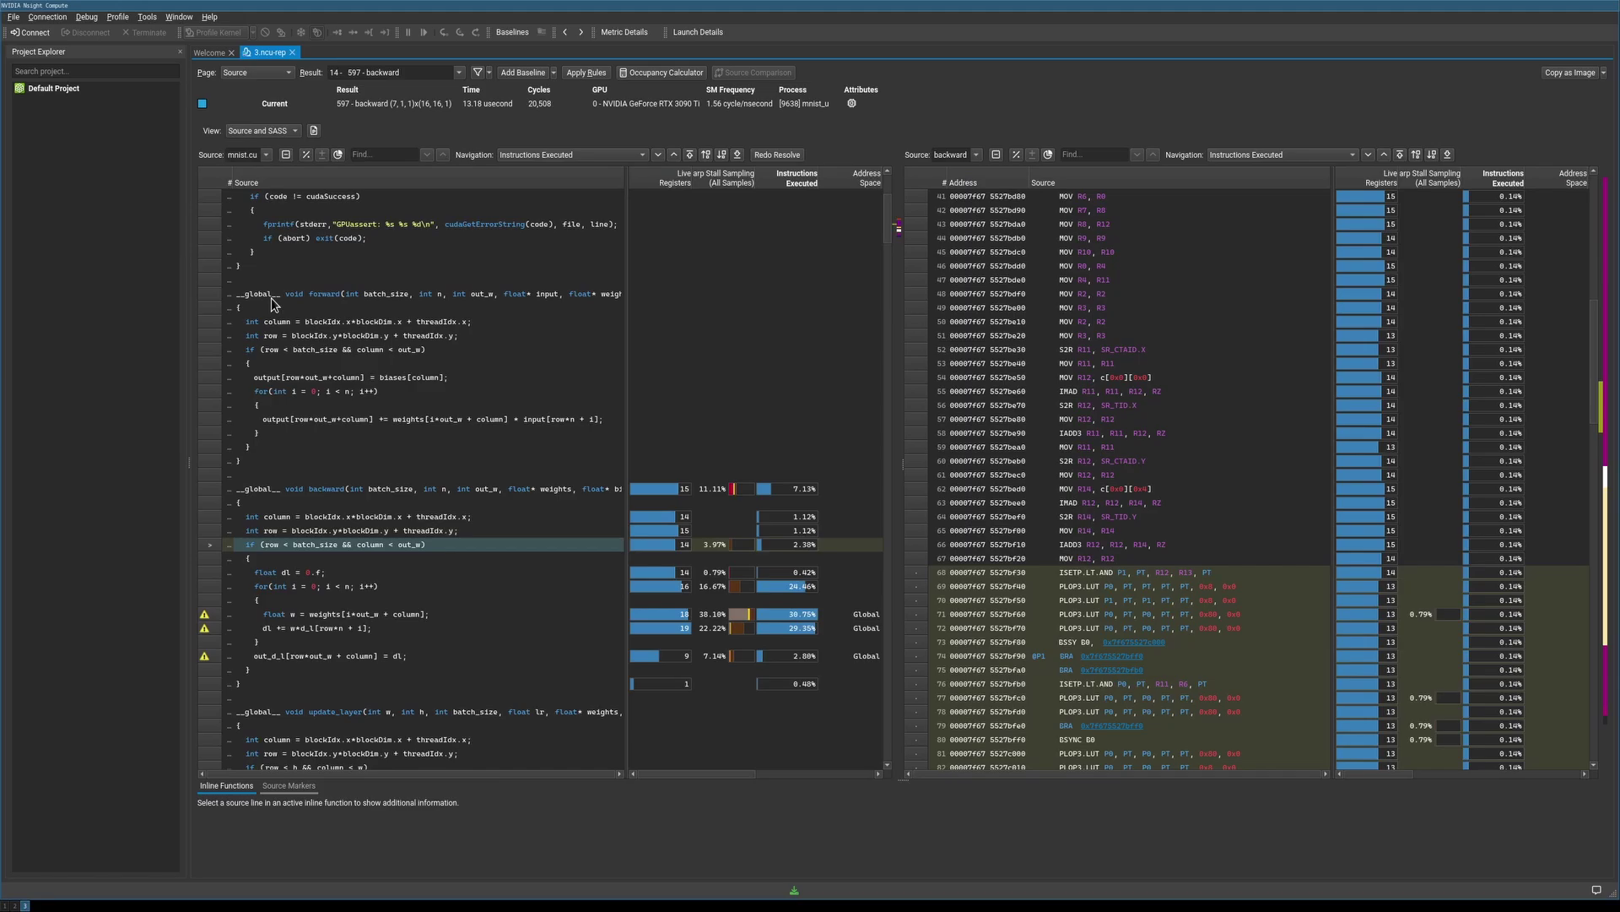
left_click(300, 517)
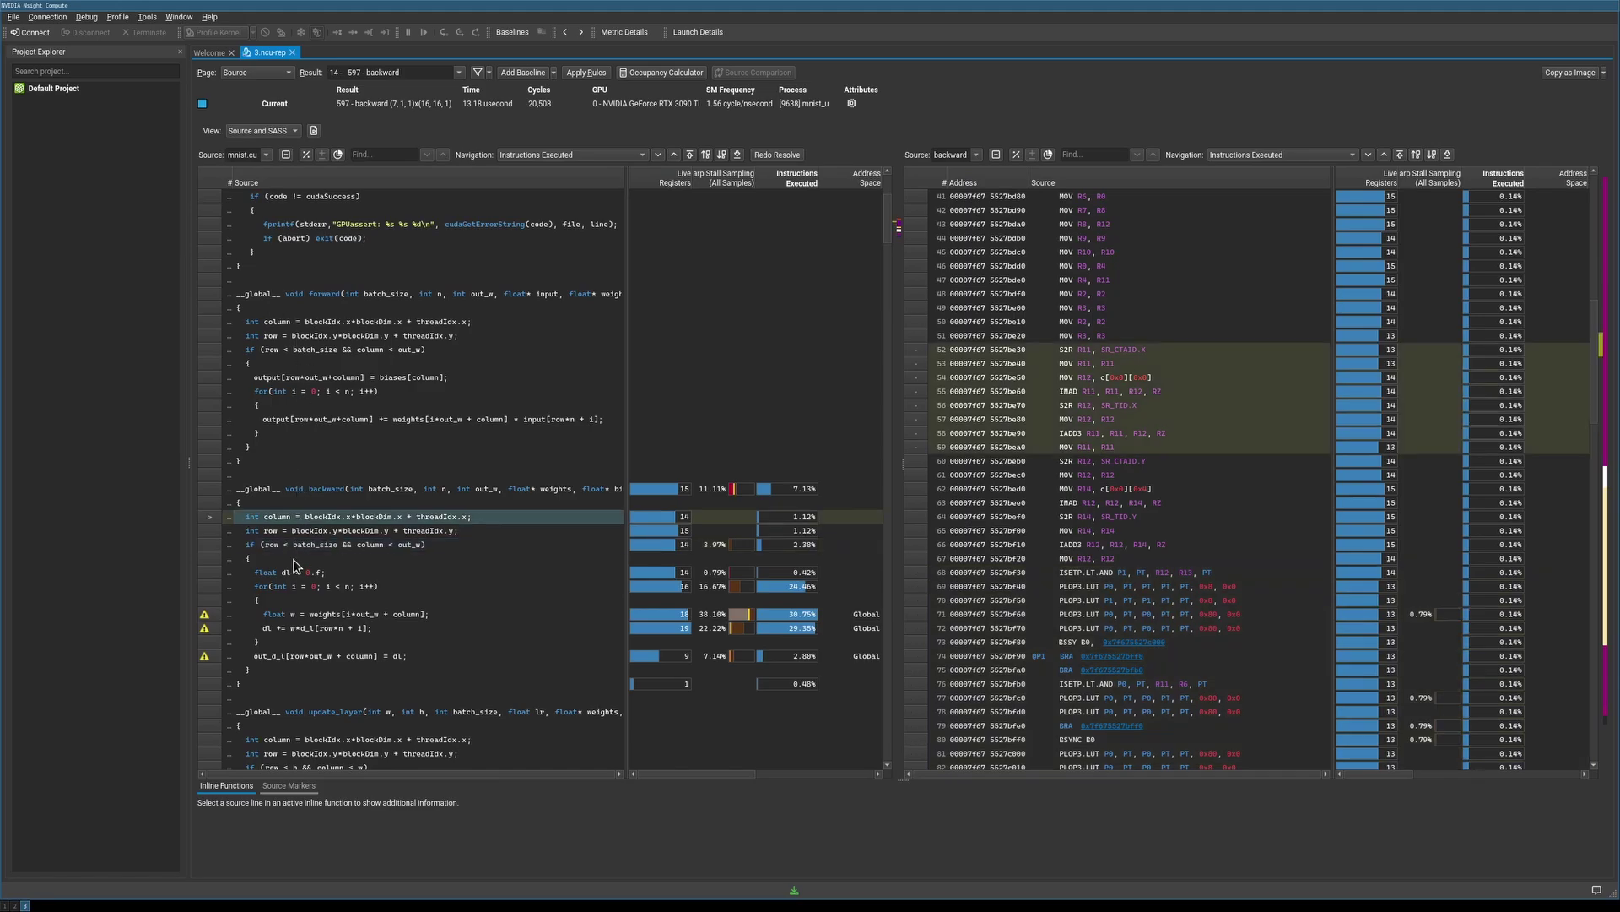
left_click(289, 613)
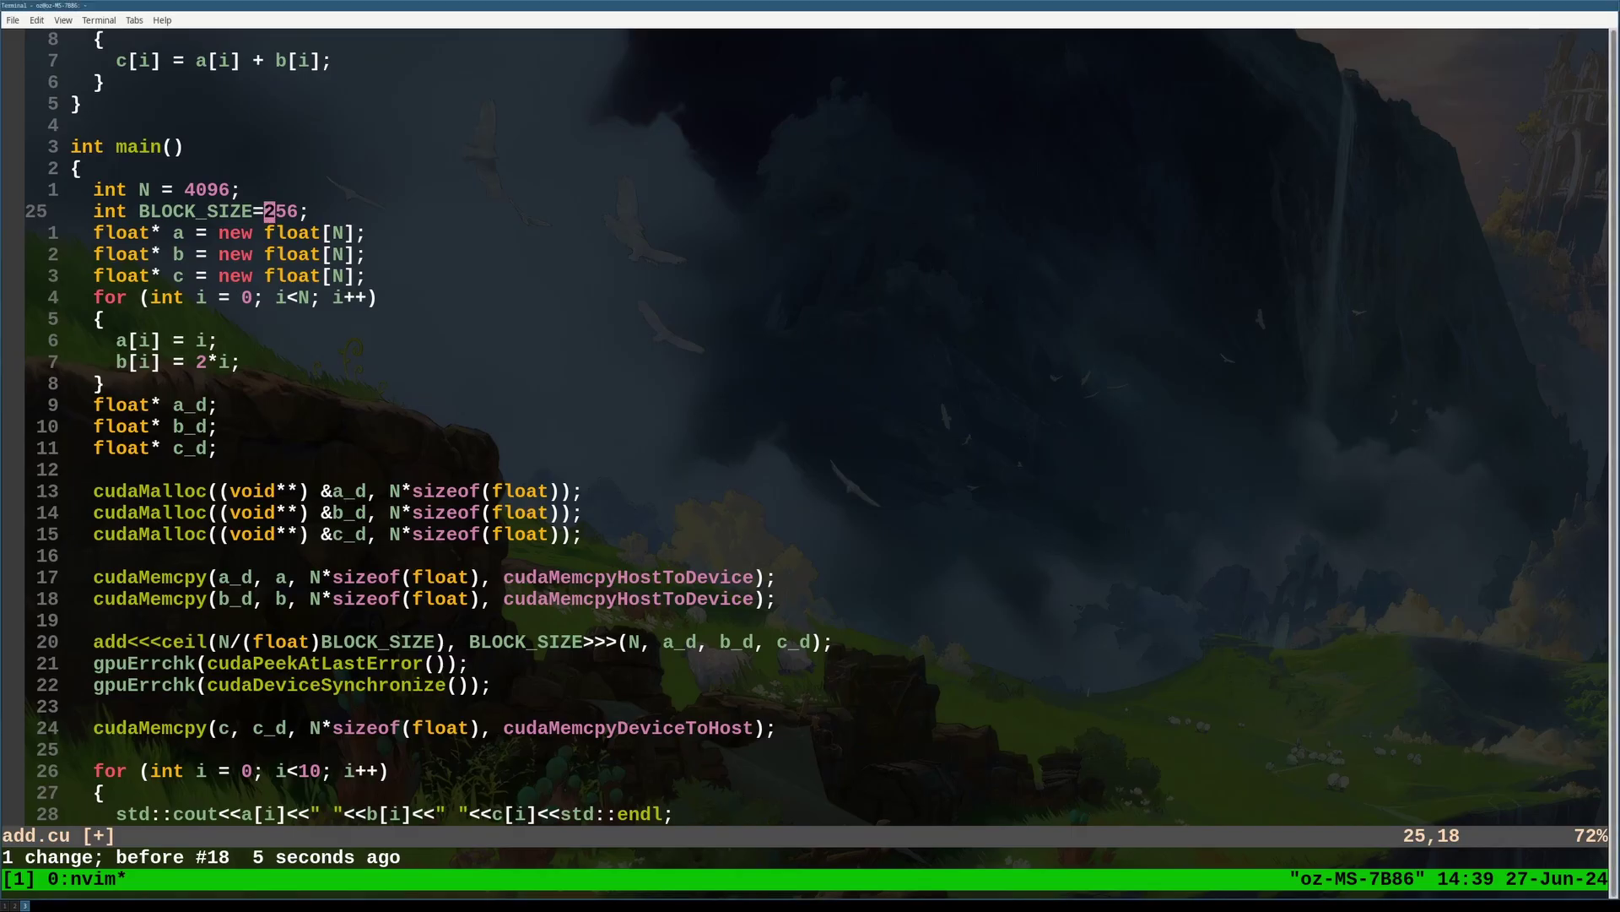
type("cw")
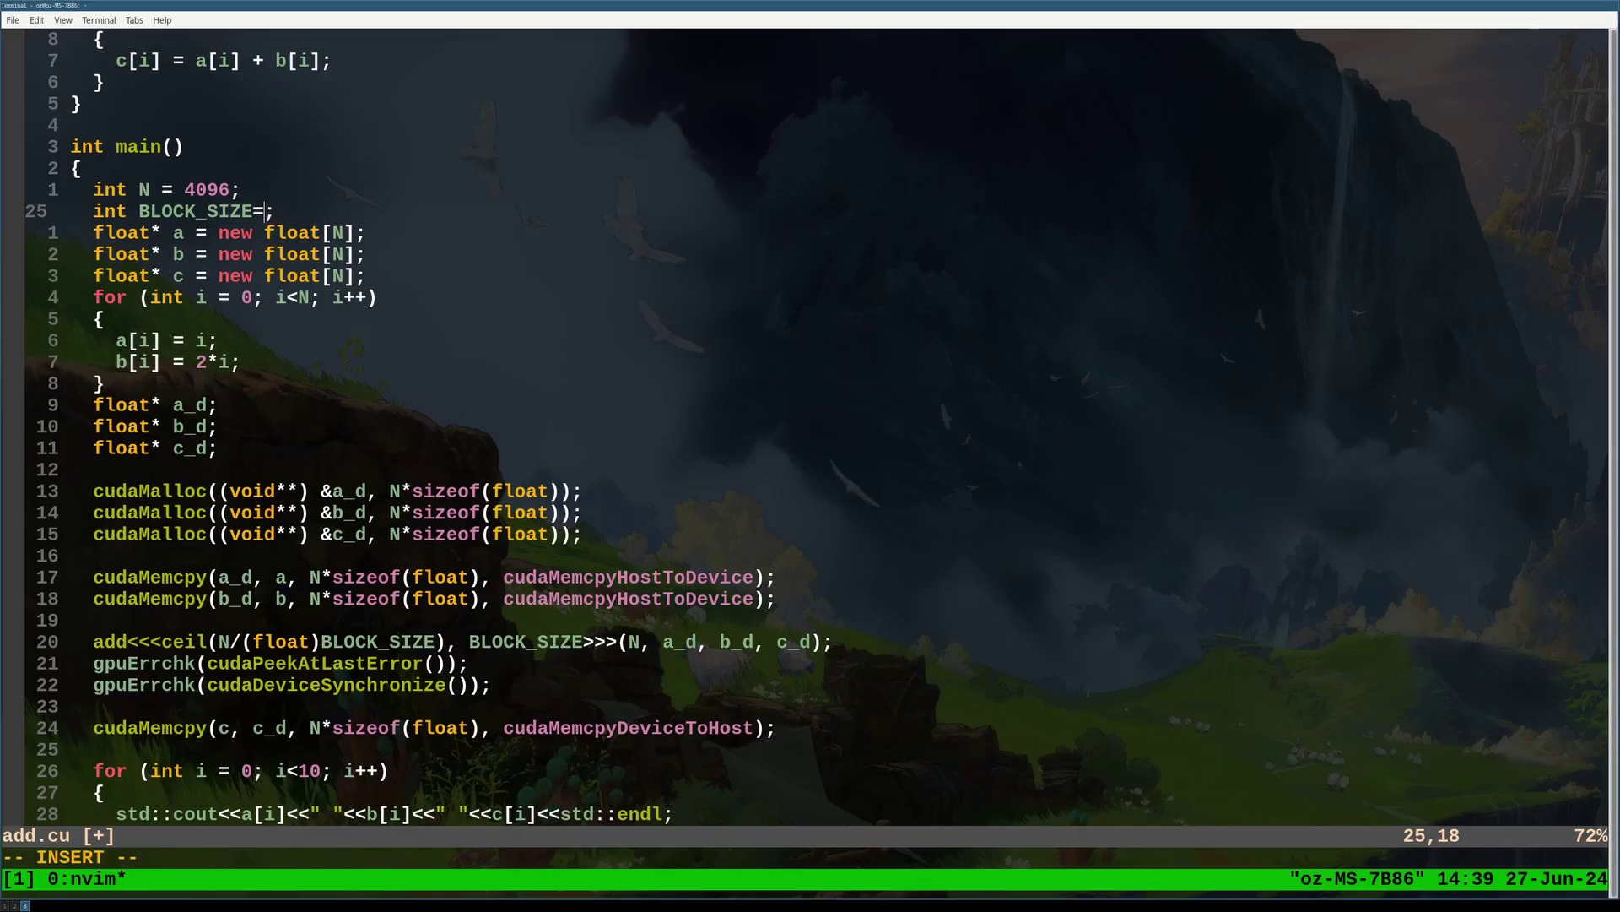
type("048")
Save add.cu with BLOCK_SIZE 2048, compile it with nvcc into add.exe, and run it.
key("Escape")
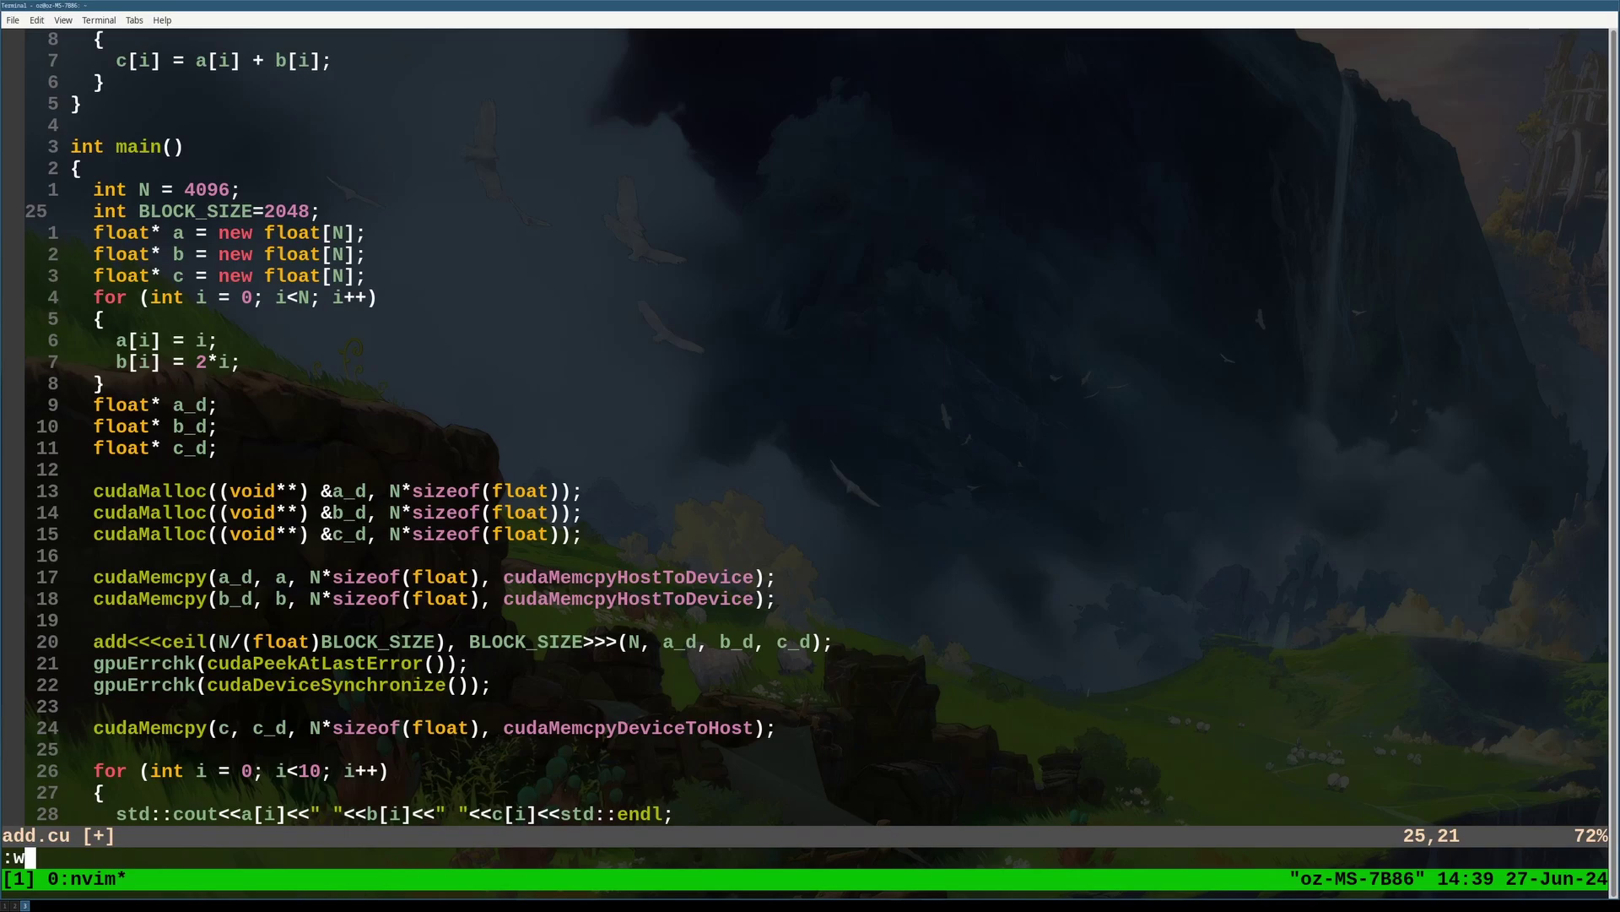
type(":wq")
key("Return")
type("nvcc -o ")
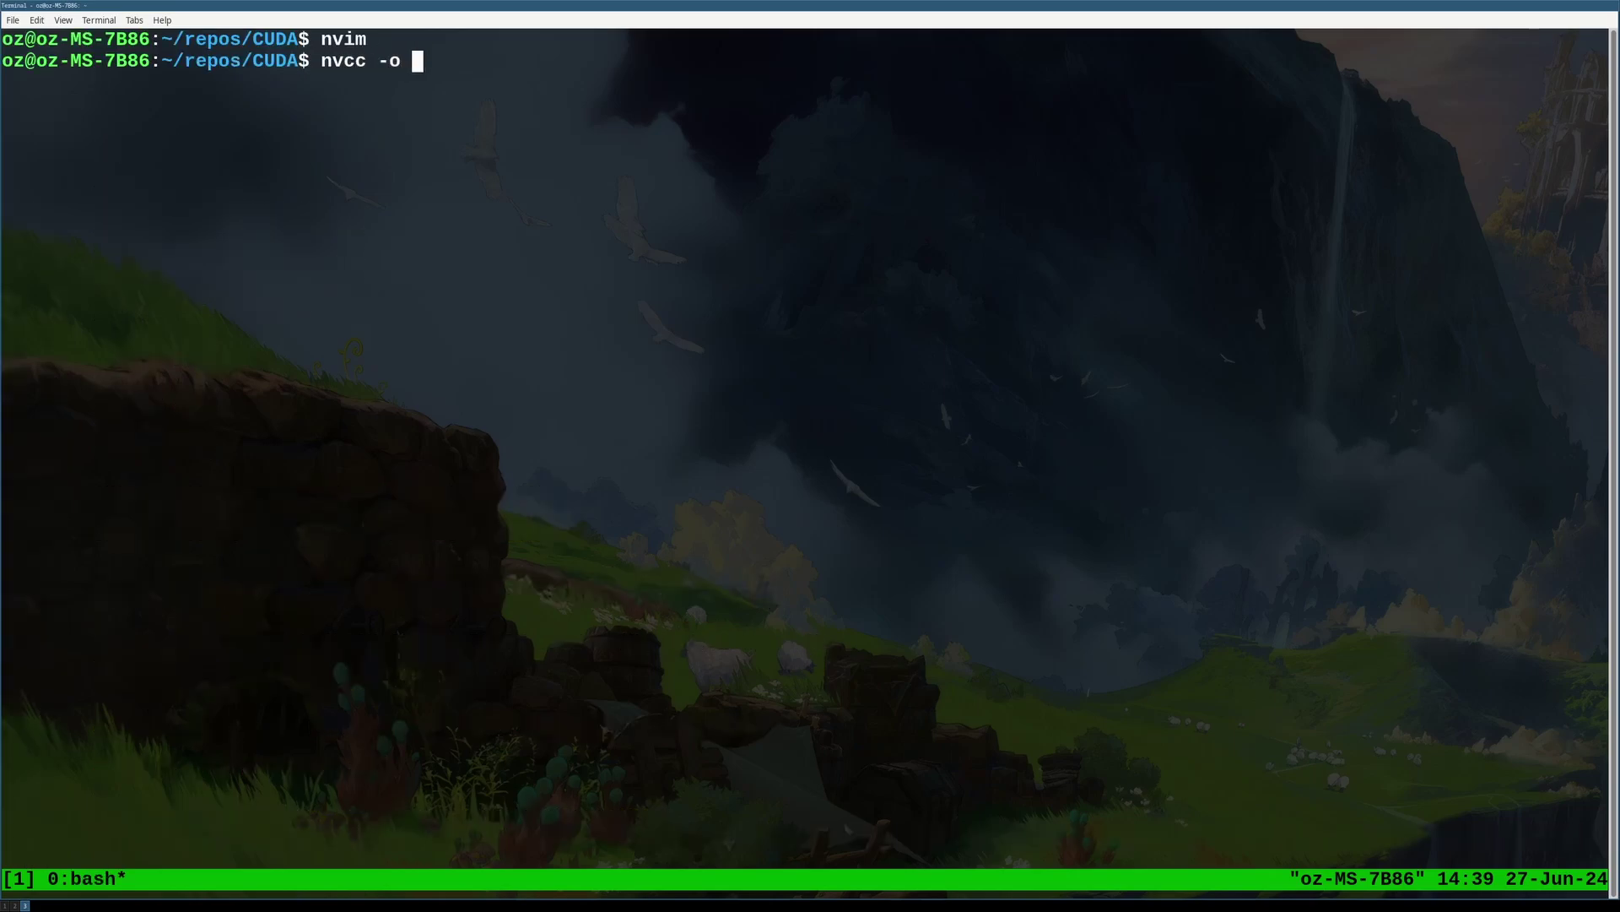
type("add.exe add")
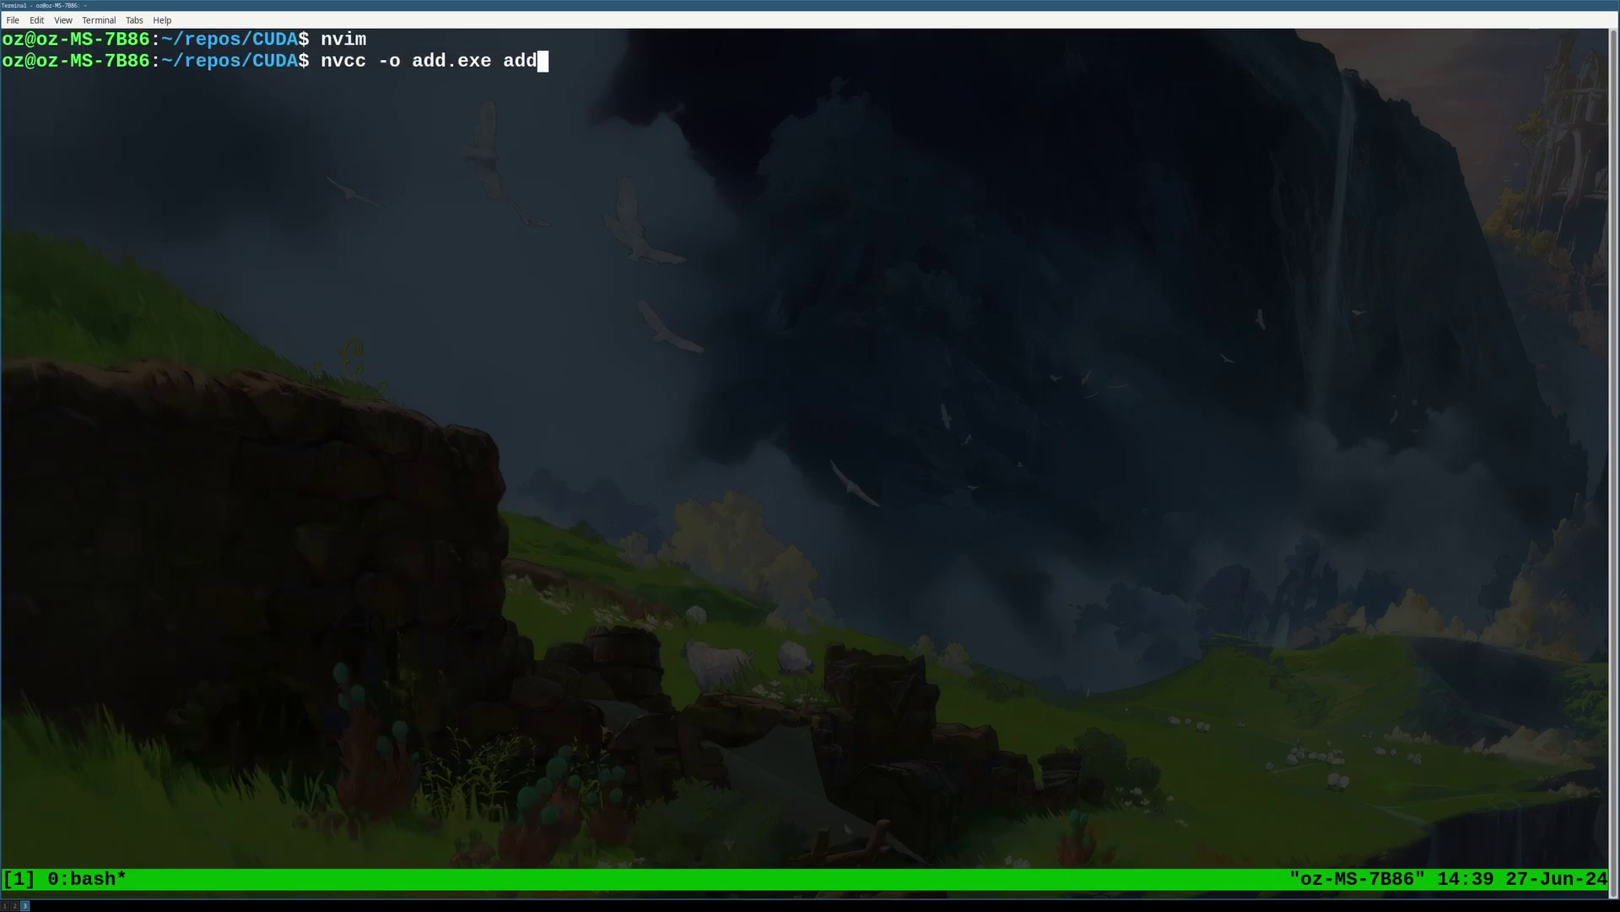
type(".cu")
key("Return")
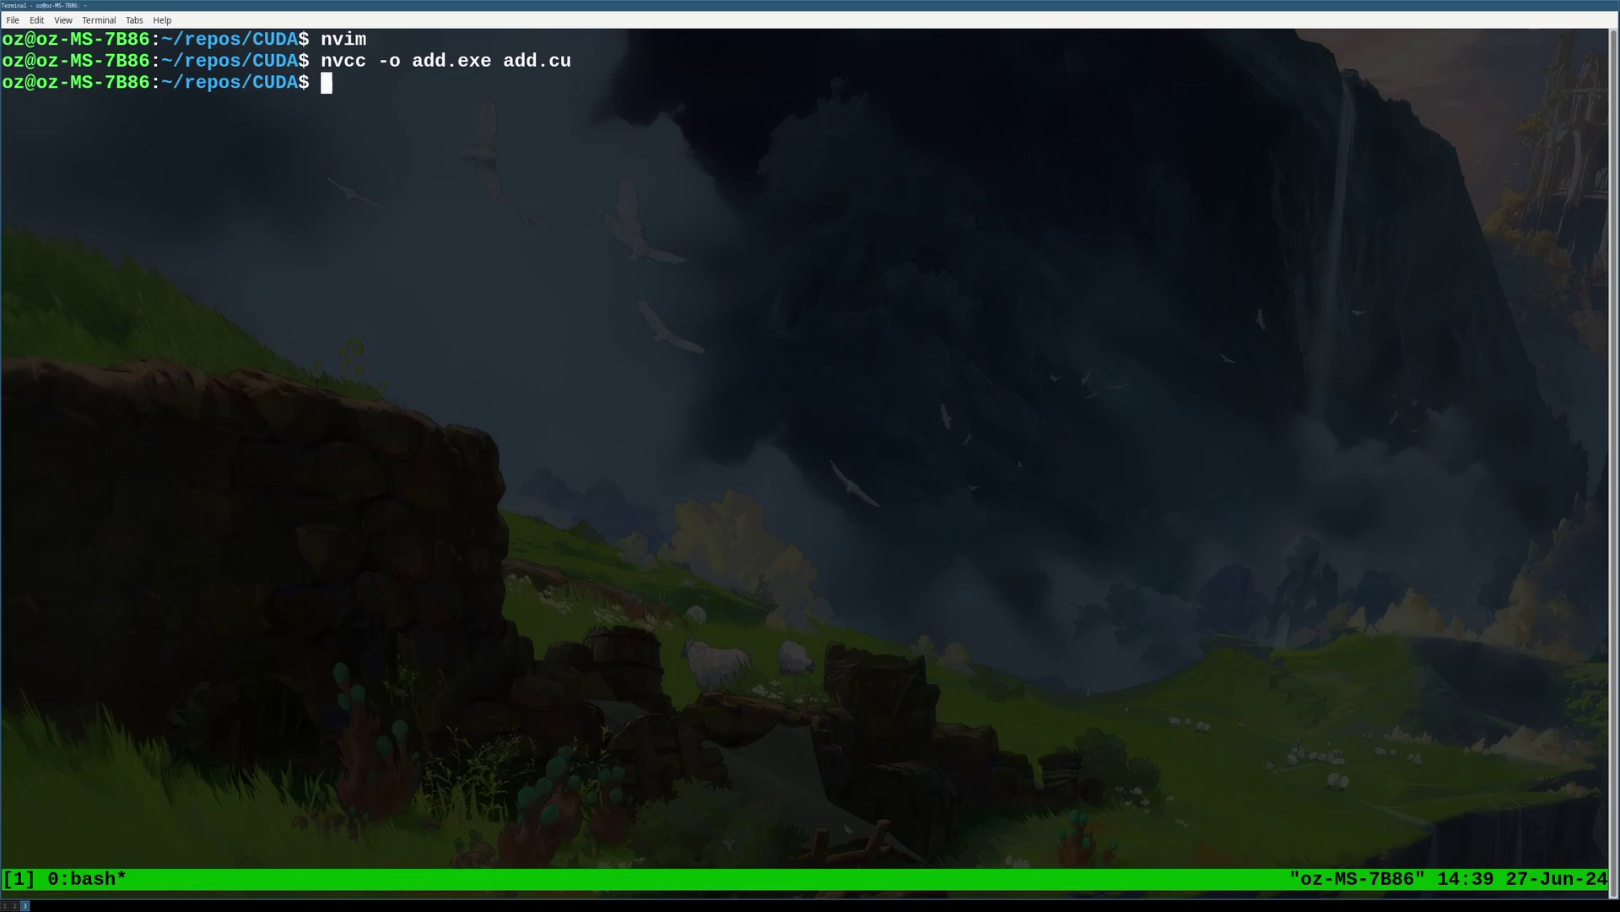
type("./add.exe")
key("Return")
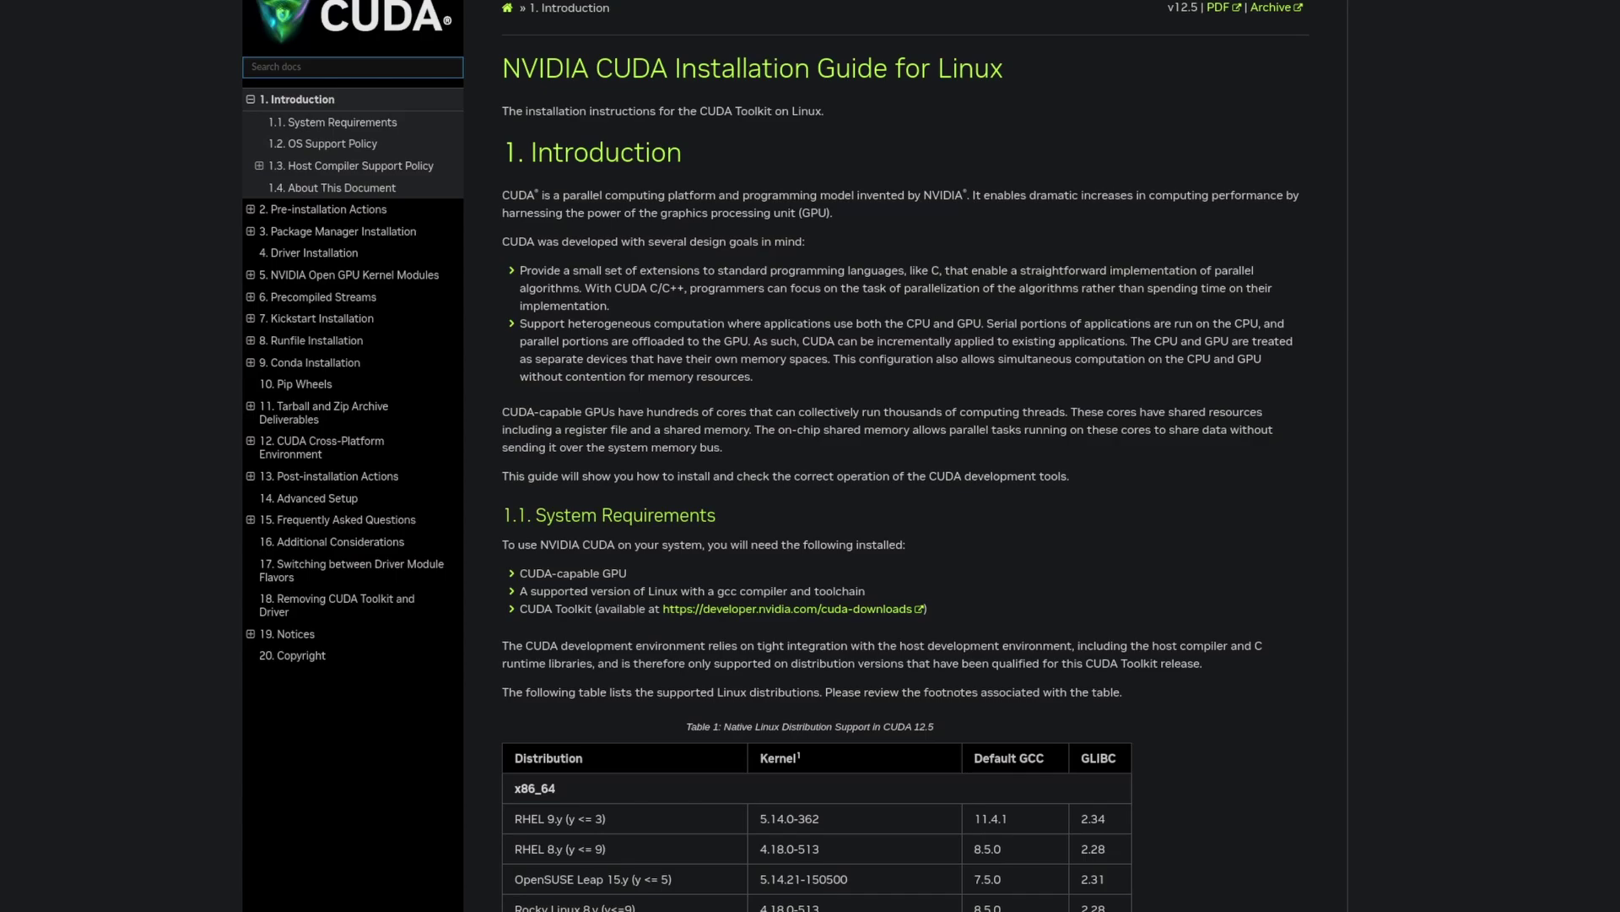
scroll(1082, 376, "down", 2)
scroll(1082, 376, "down", 2)
scroll(1082, 377, "down", 2)
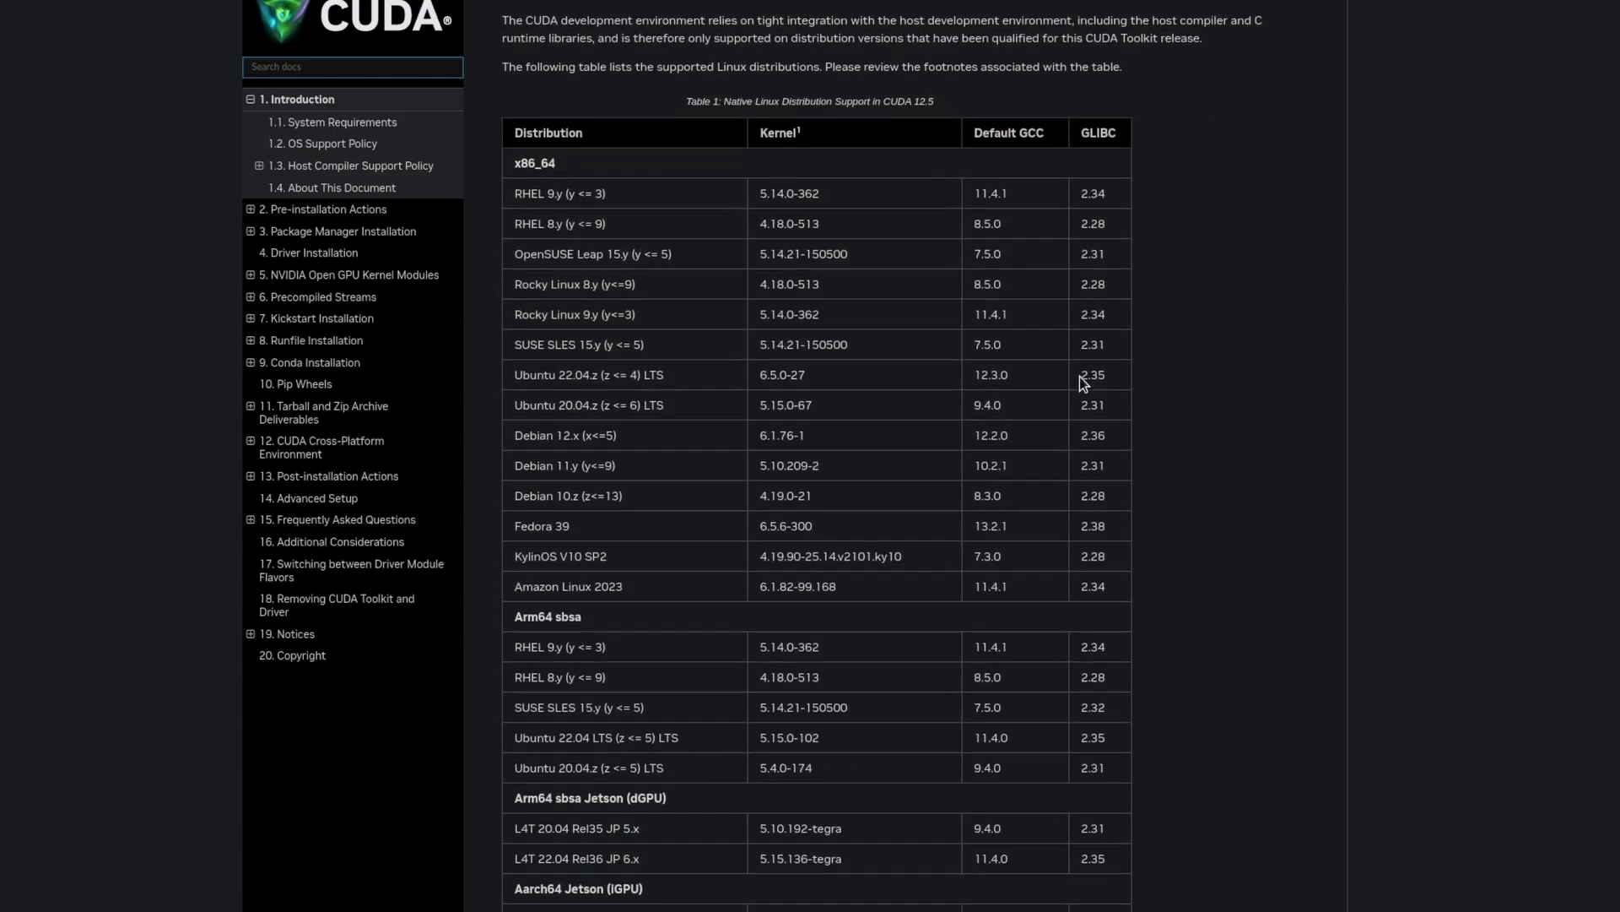
scroll(1082, 381, "down", 1)
scroll(1080, 376, "down", 3)
scroll(1079, 377, "down", 2)
scroll(1078, 376, "down", 2)
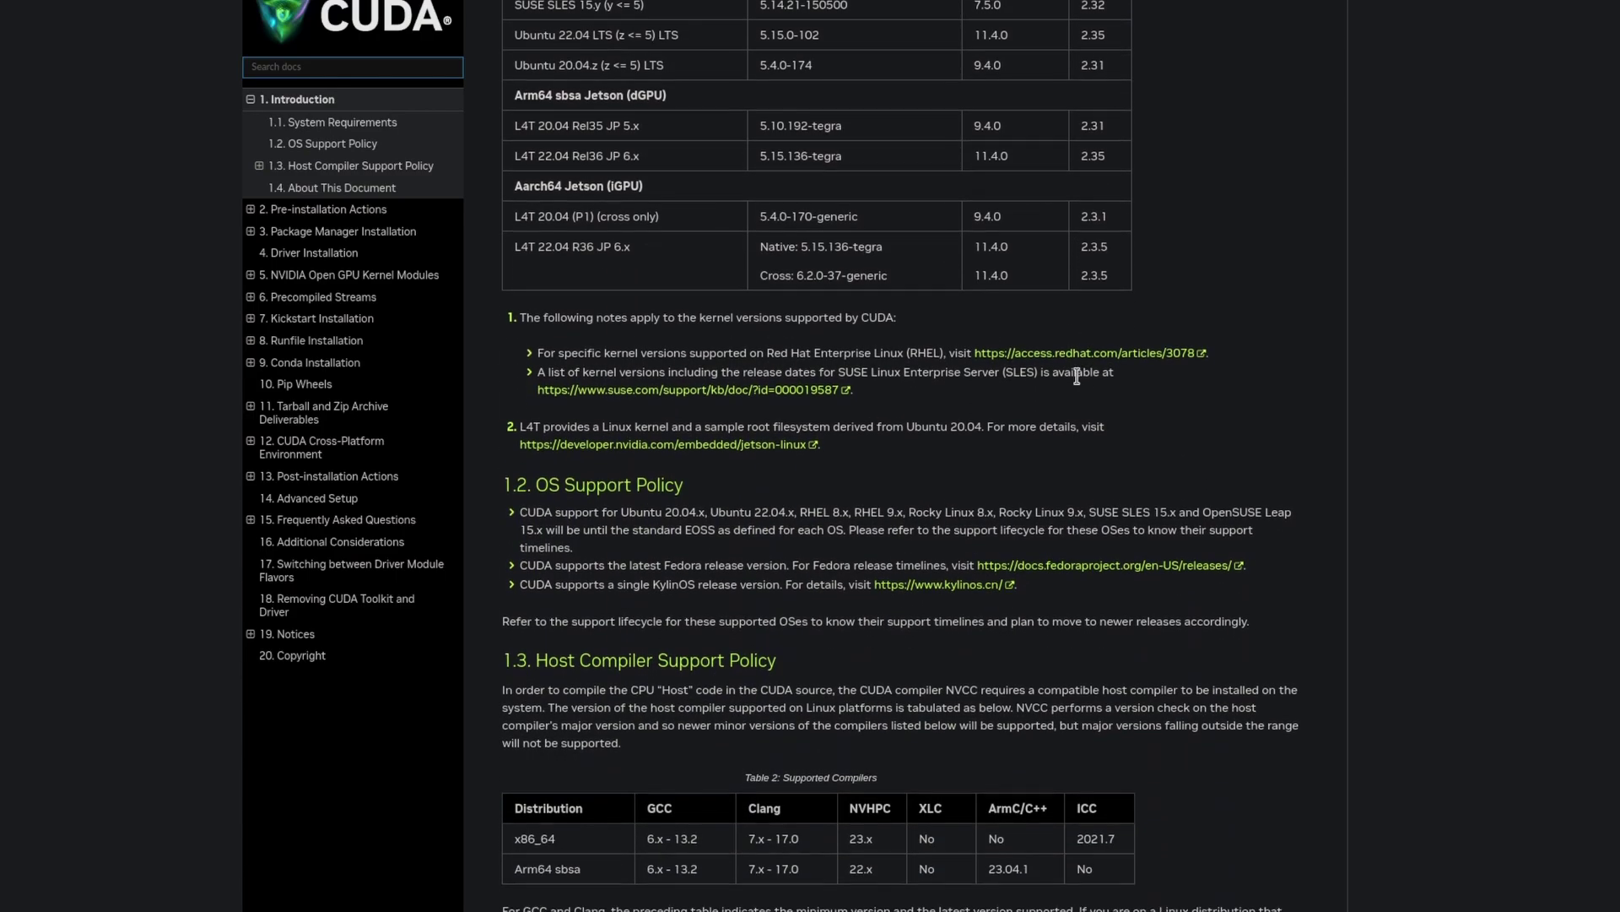
scroll(1071, 377, "down", 1)
scroll(1072, 376, "down", 2)
scroll(1070, 376, "down", 2)
scroll(1068, 377, "down", 1)
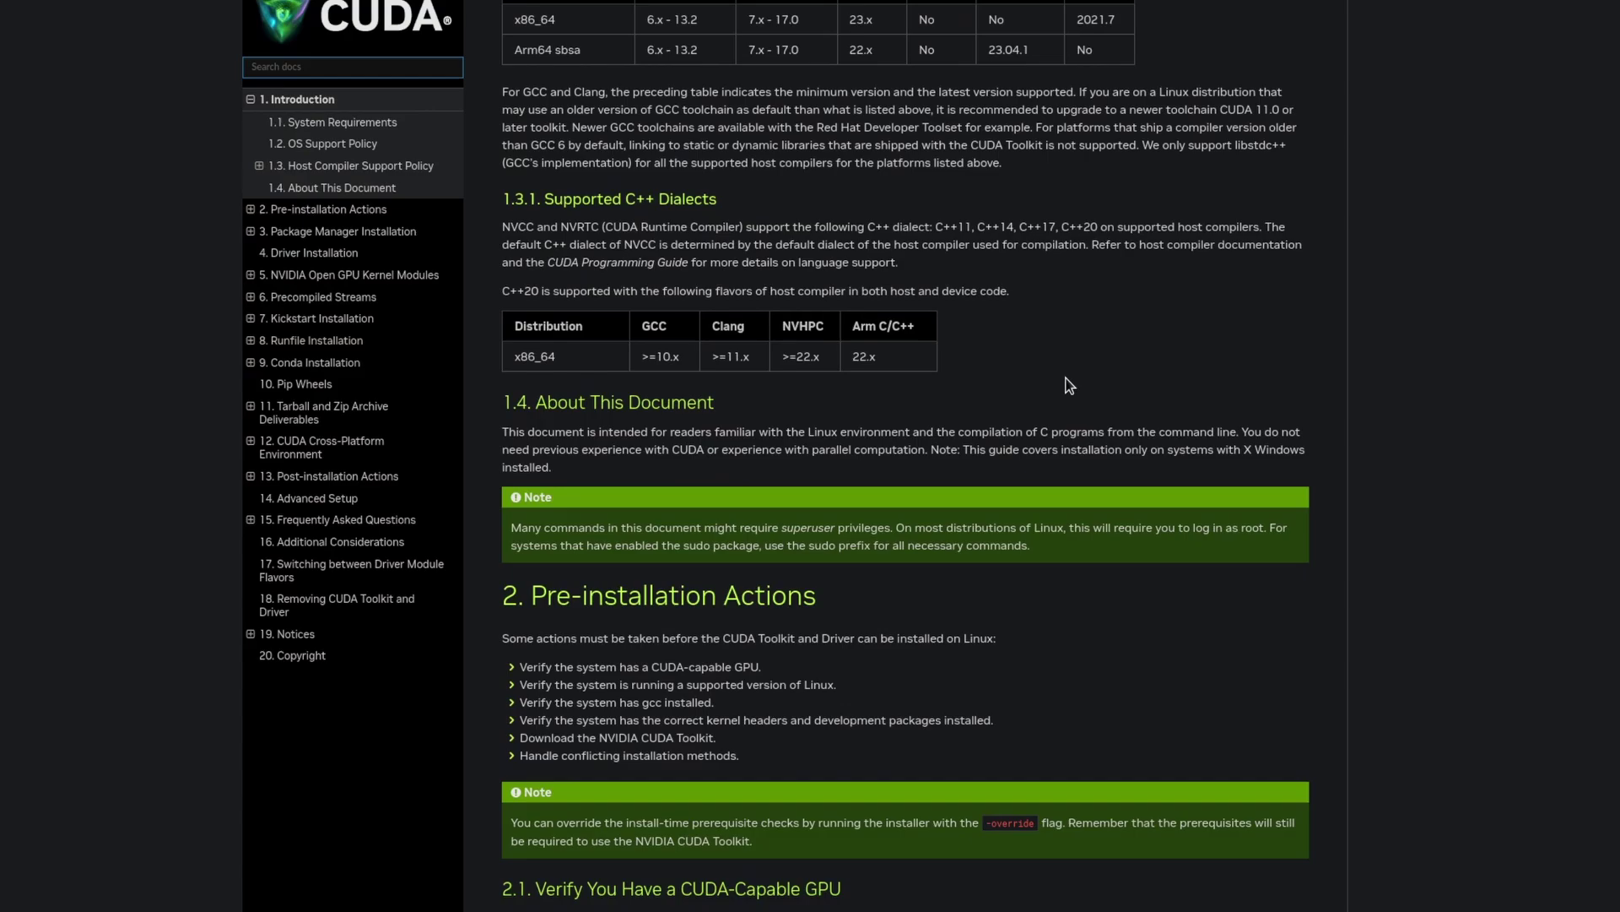
scroll(1066, 379, "down", 3)
scroll(1065, 379, "down", 1)
scroll(1065, 378, "down", 2)
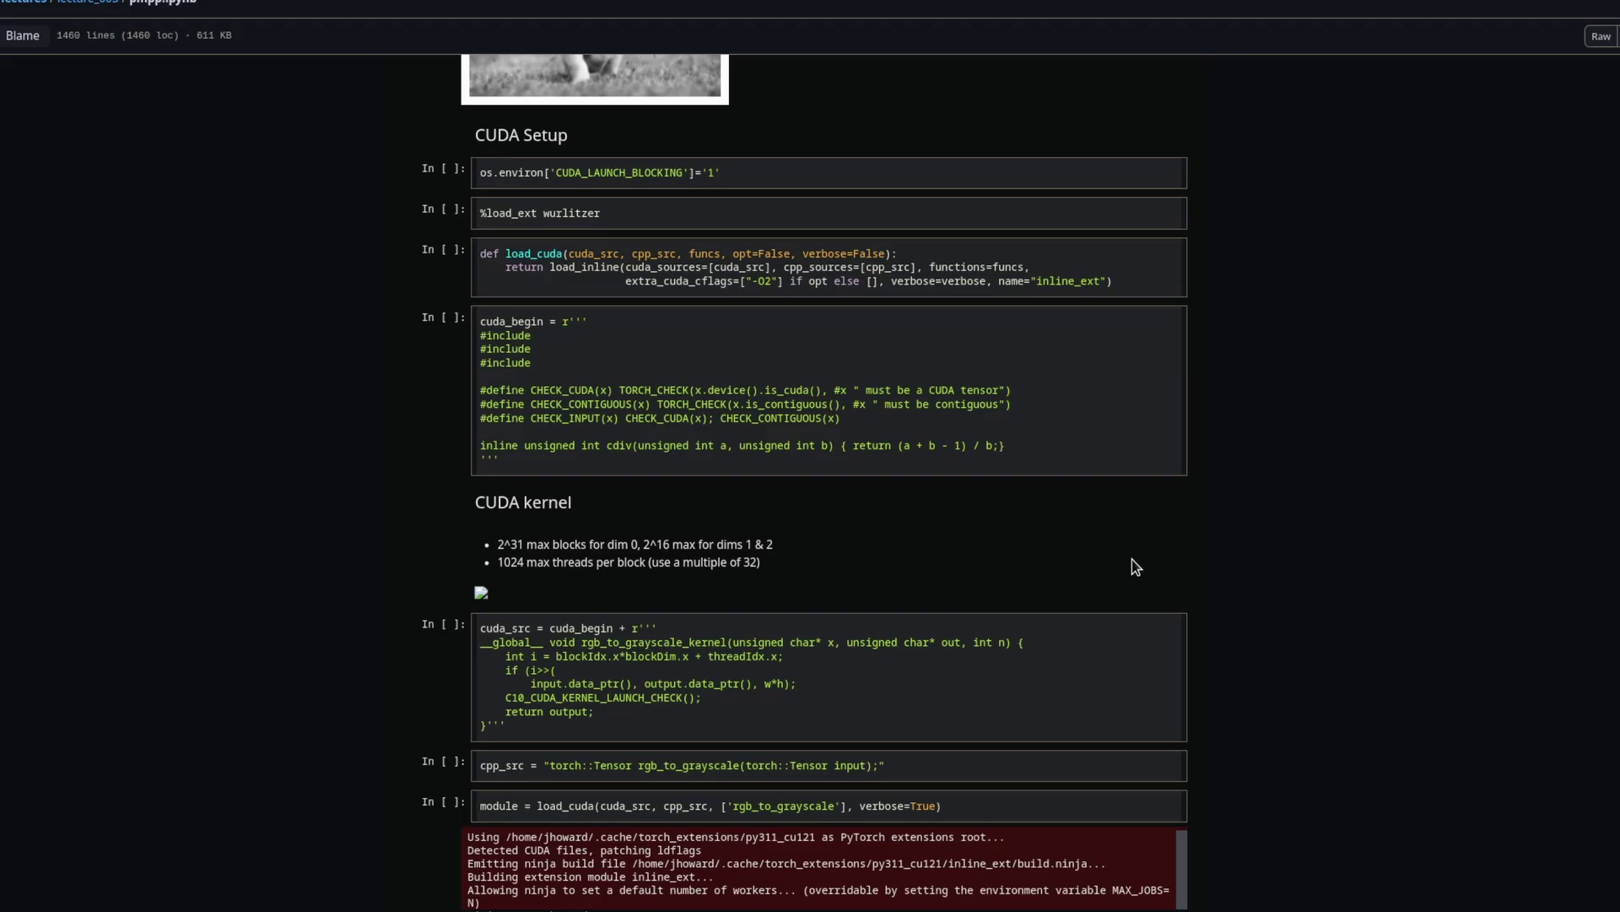
scroll(1134, 564, "down", 1)
scroll(1137, 557, "down", 1)
scroll(1158, 545, "down", 1)
scroll(1168, 540, "down", 1)
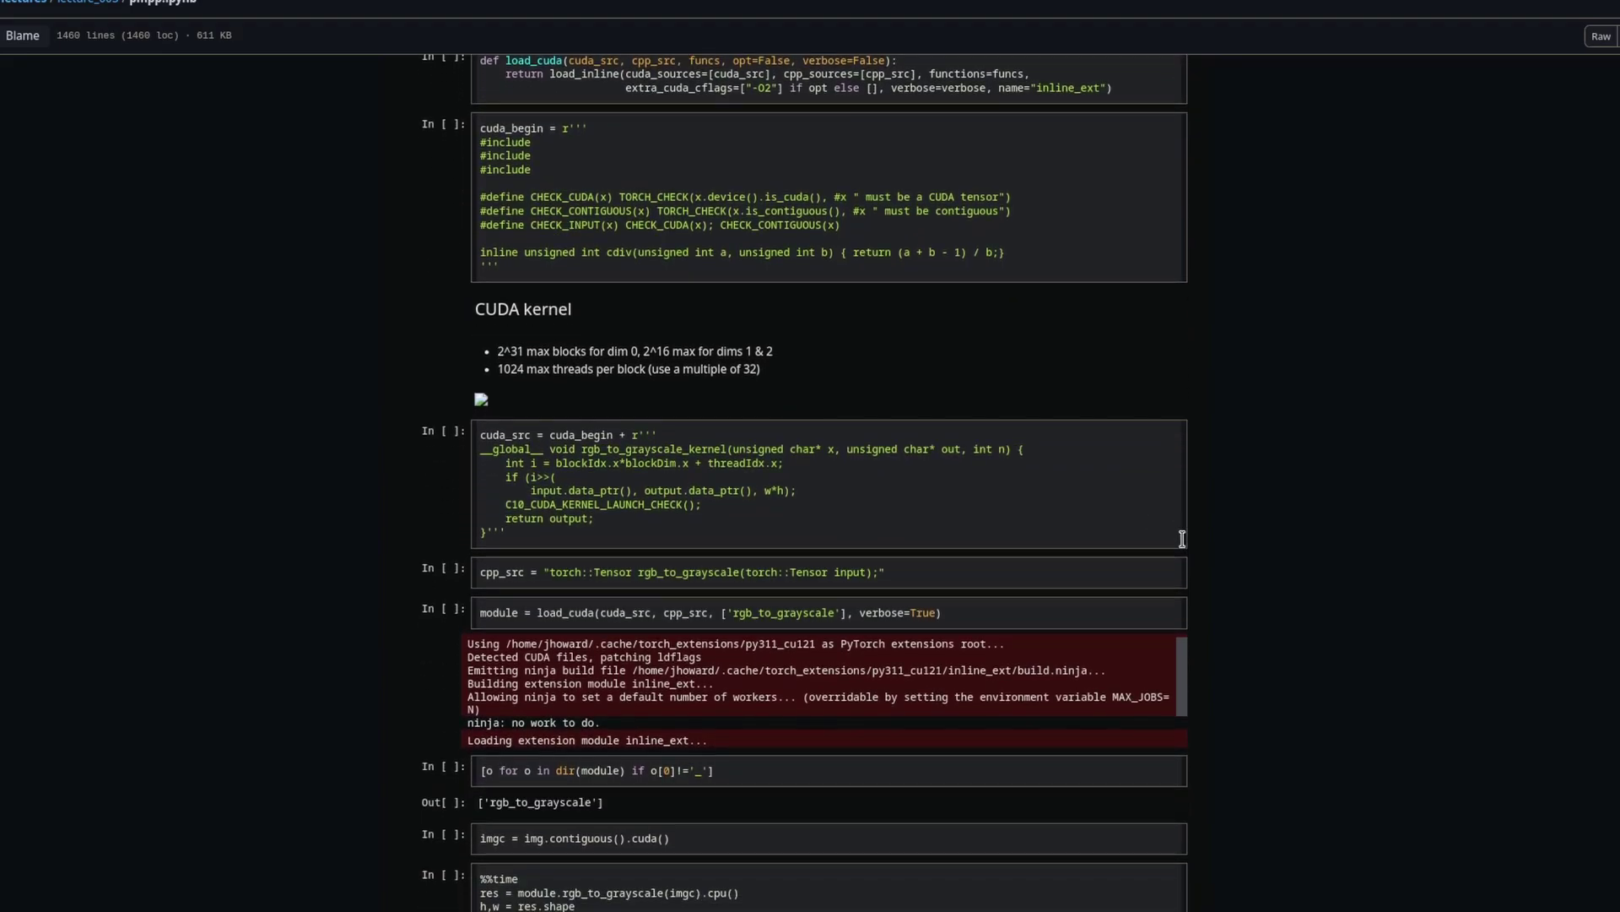
scroll(1195, 532, "down", 1)
scroll(1203, 529, "down", 1)
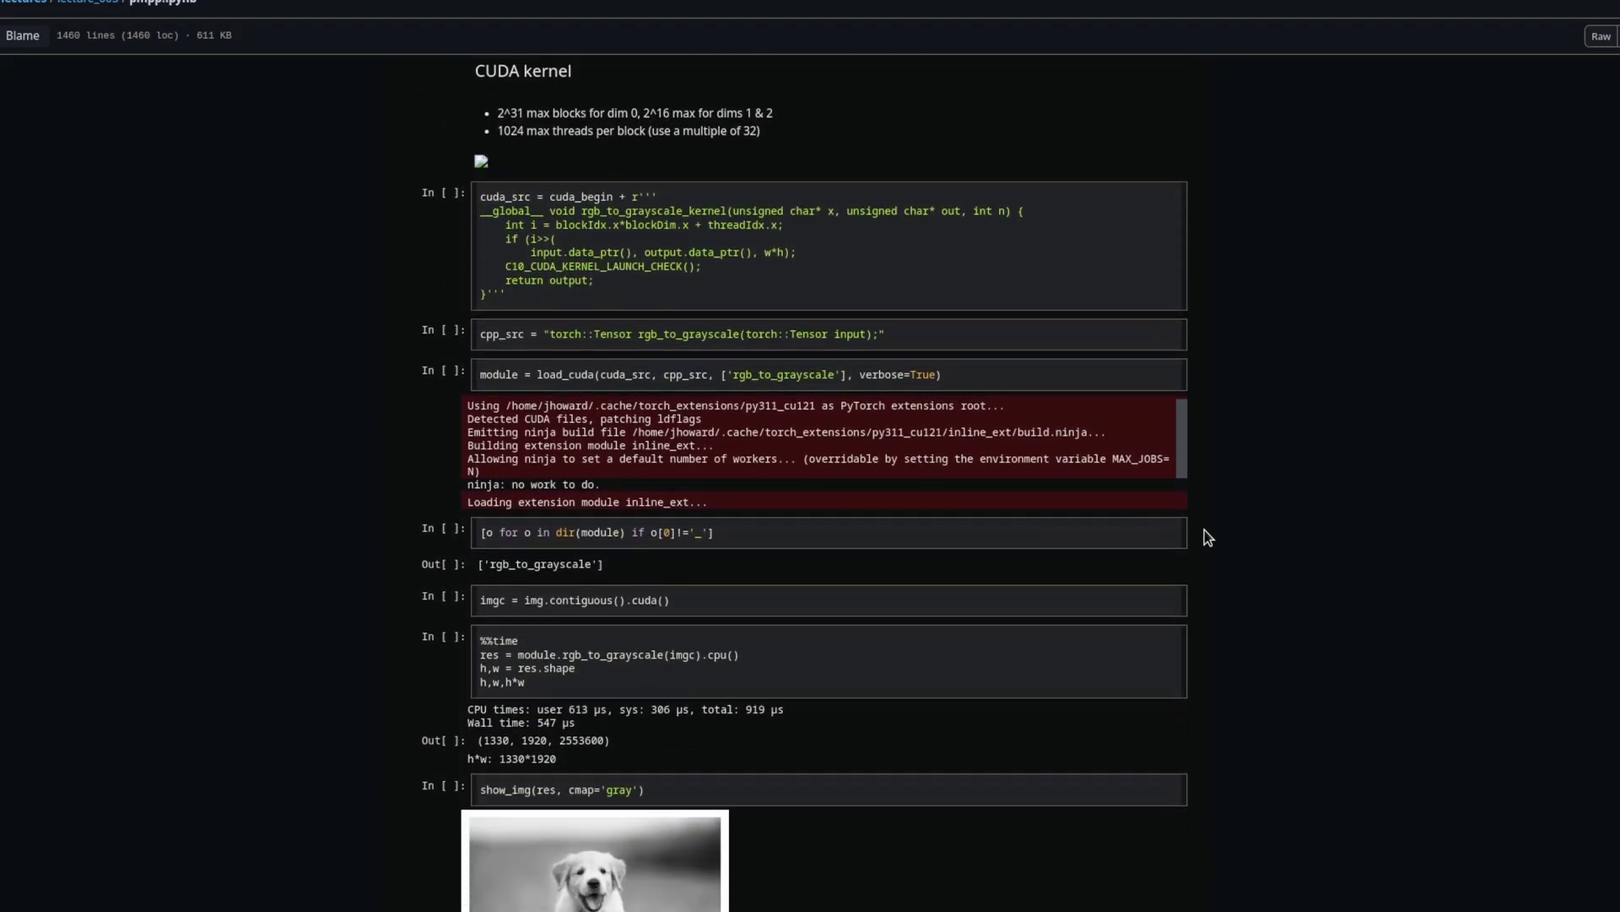
scroll(1204, 529, "down", 1)
scroll(1204, 530, "down", 1)
scroll(1204, 537, "down", 1)
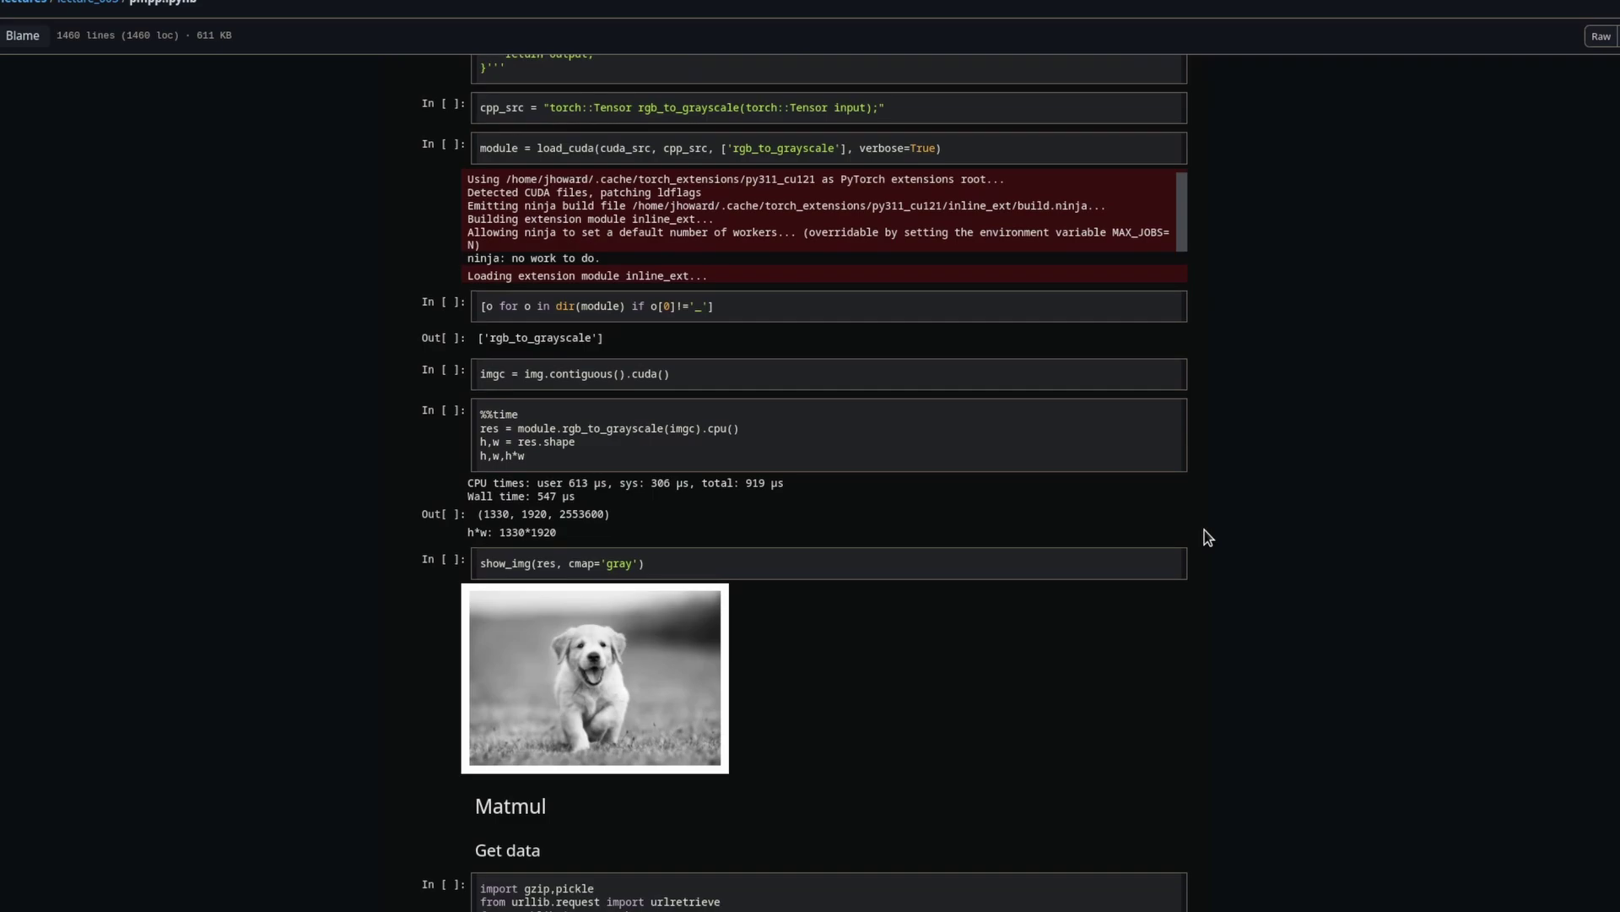
scroll(1209, 531, "down", 2)
scroll(1210, 529, "down", 1)
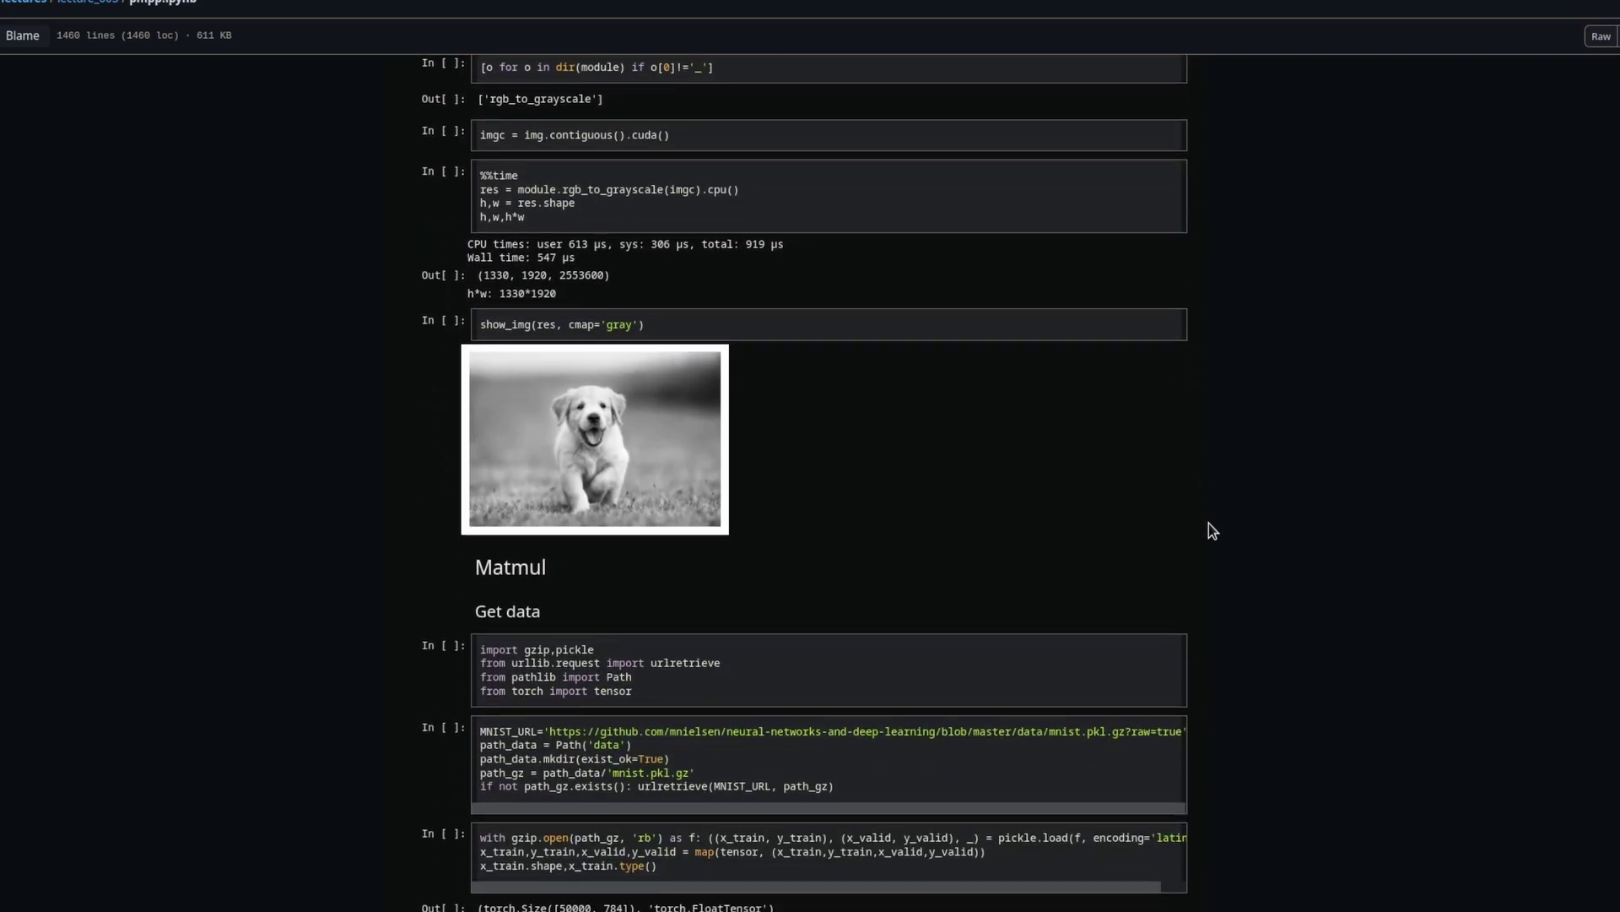
scroll(1210, 529, "down", 1)
scroll(1209, 529, "down", 1)
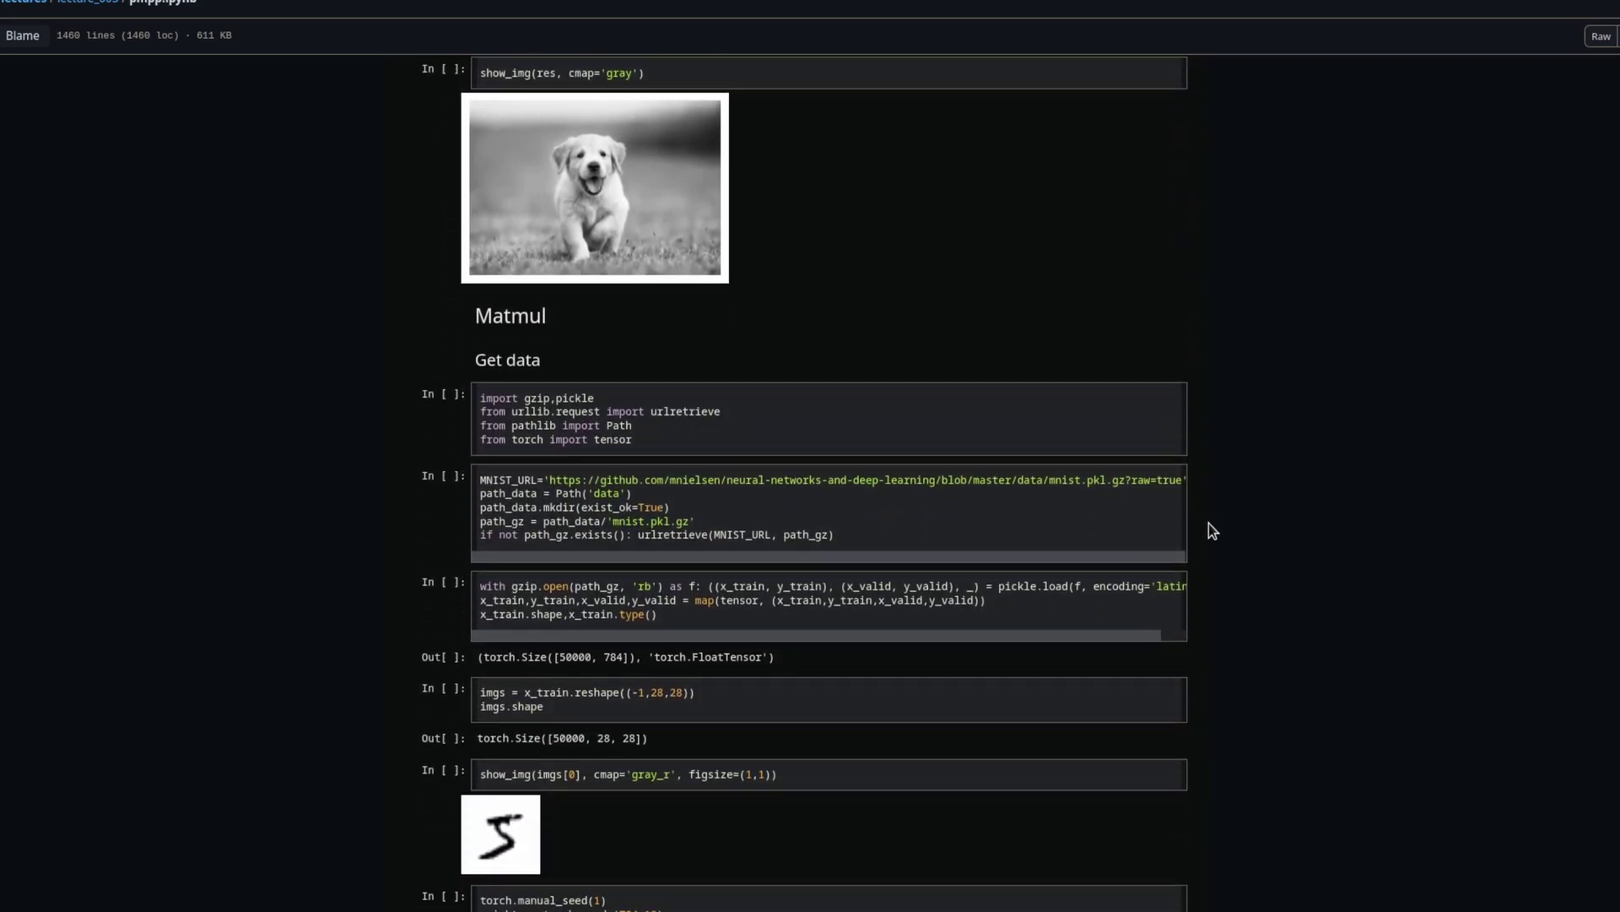
scroll(1216, 525, "down", 1)
scroll(1217, 523, "down", 1)
scroll(1217, 523, "down", 1)
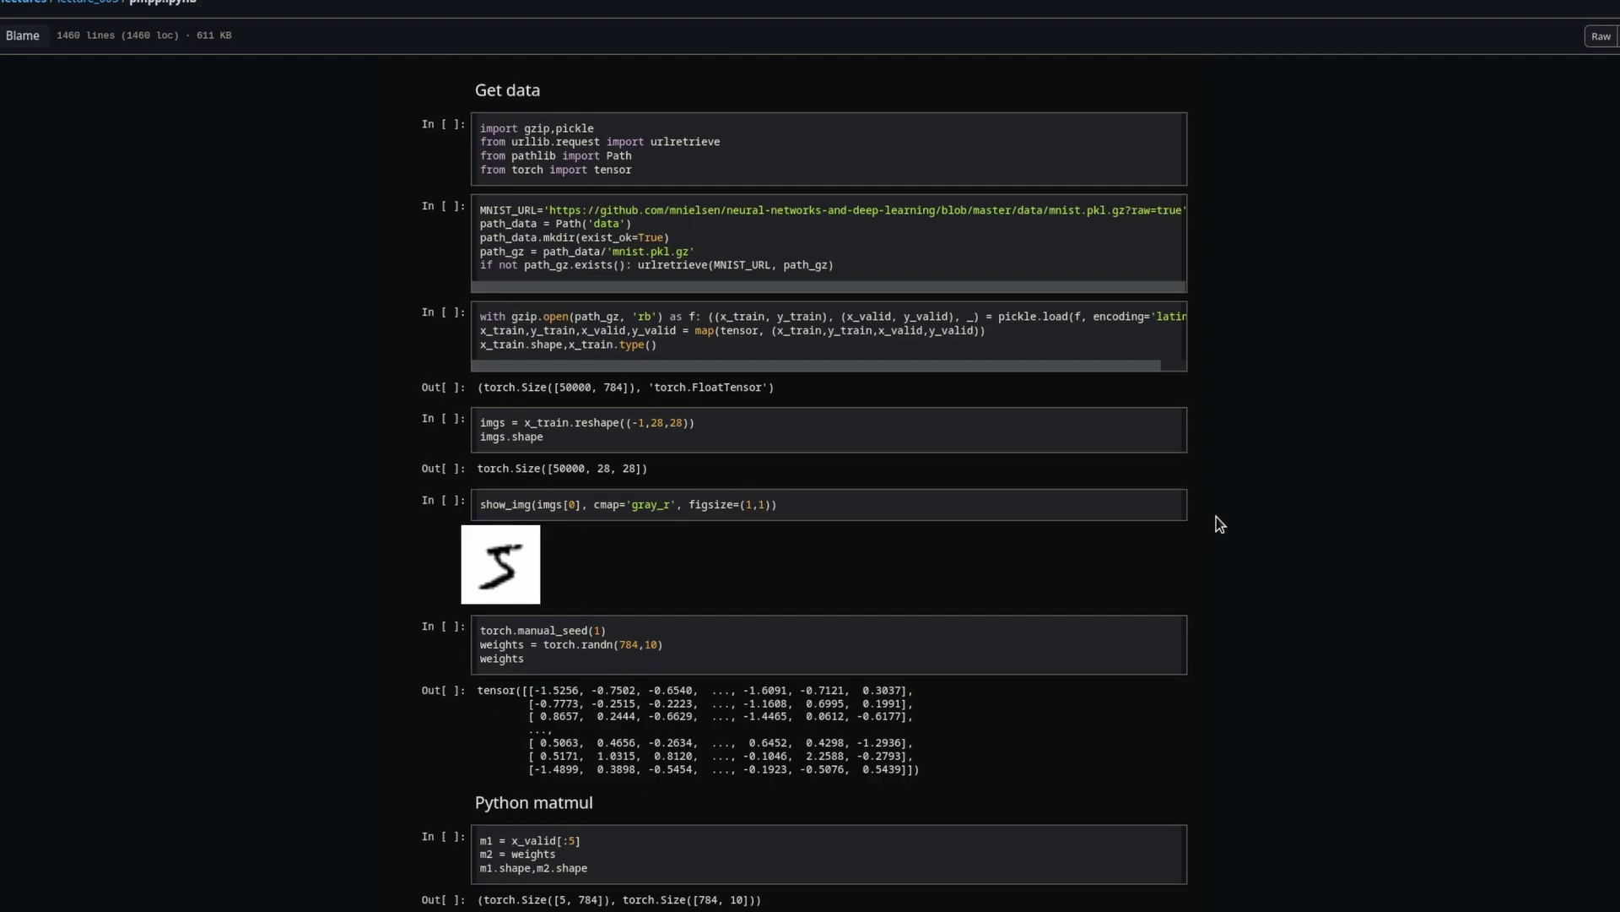
scroll(1216, 523, "down", 1)
scroll(1219, 524, "down", 1)
scroll(1220, 524, "down", 1)
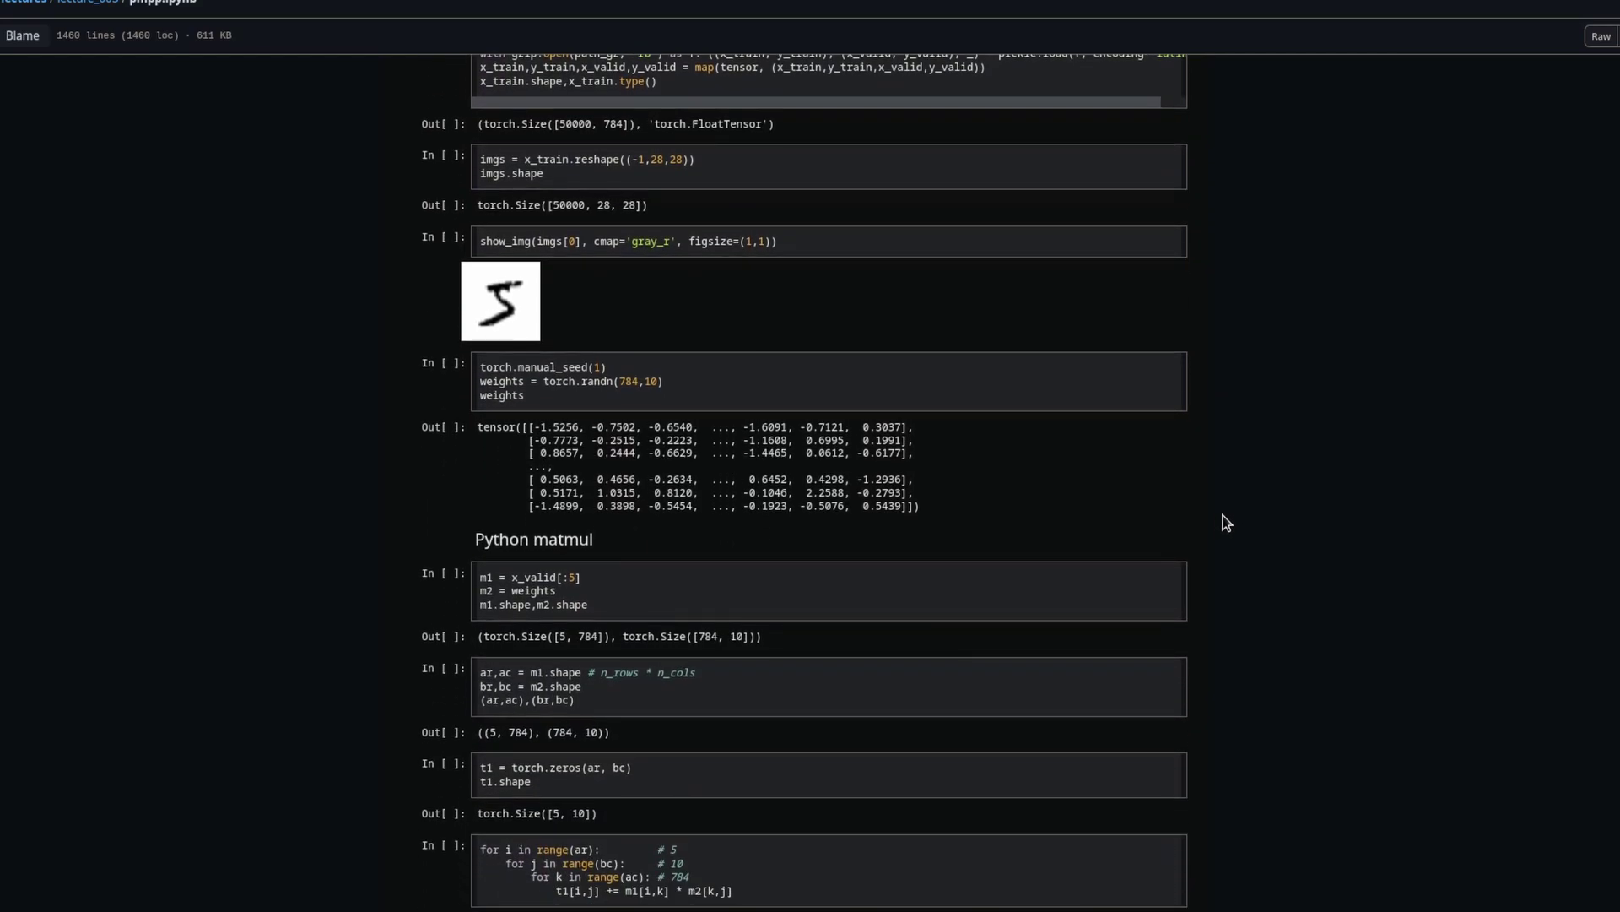
scroll(1238, 510, "down", 1)
scroll(1238, 511, "down", 1)
scroll(1239, 511, "down", 1)
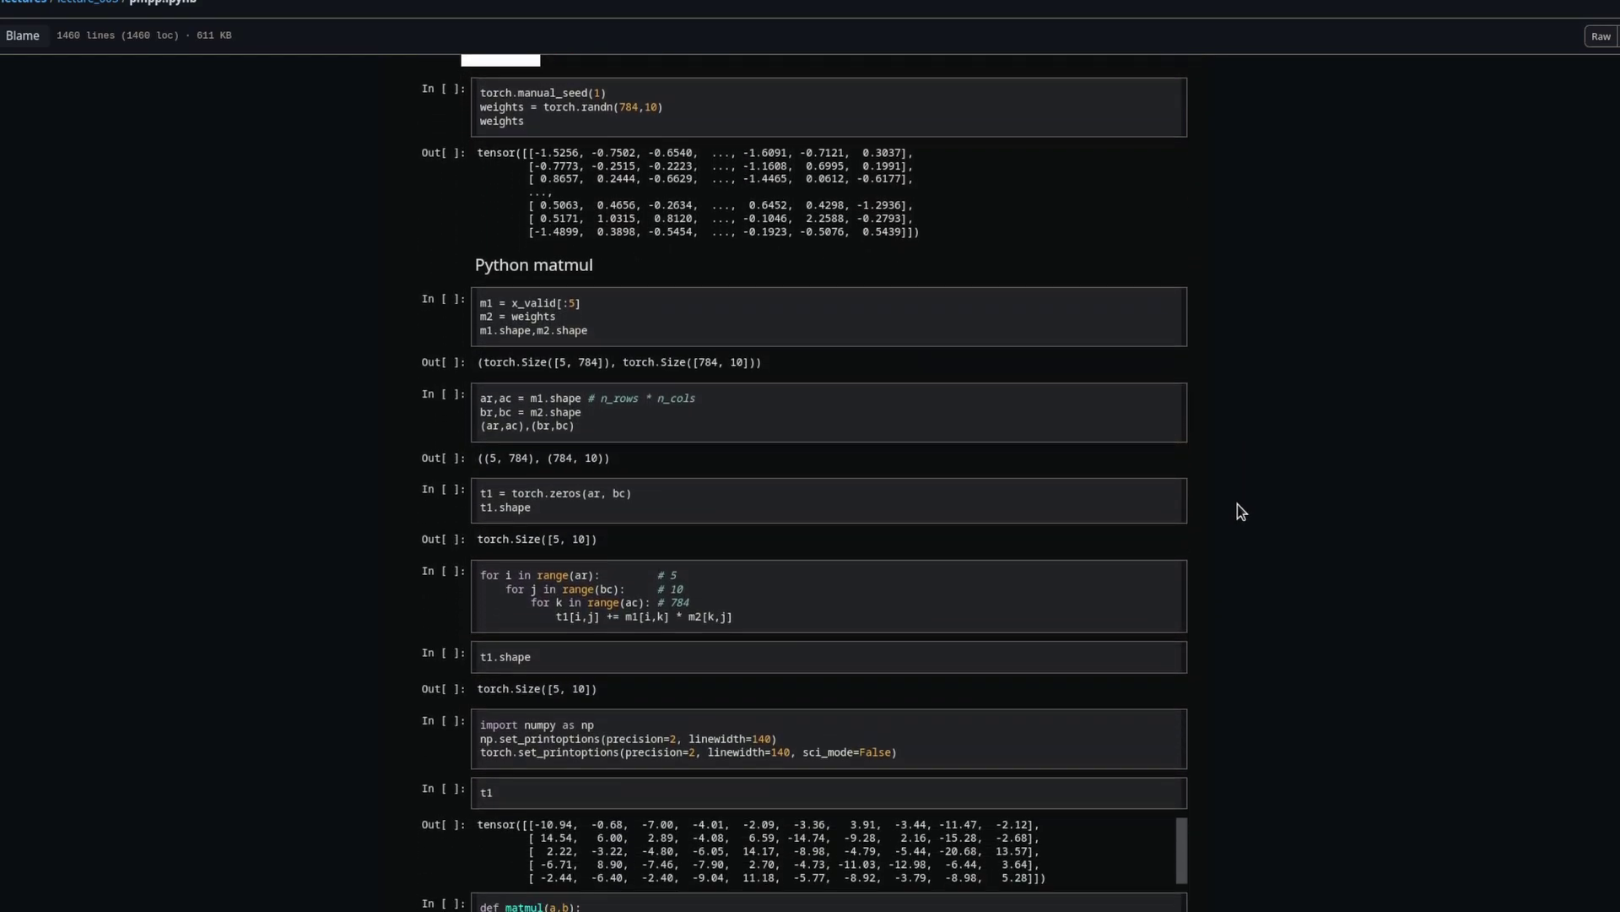
scroll(1236, 510, "down", 1)
scroll(1237, 511, "down", 1)
scroll(1237, 510, "down", 1)
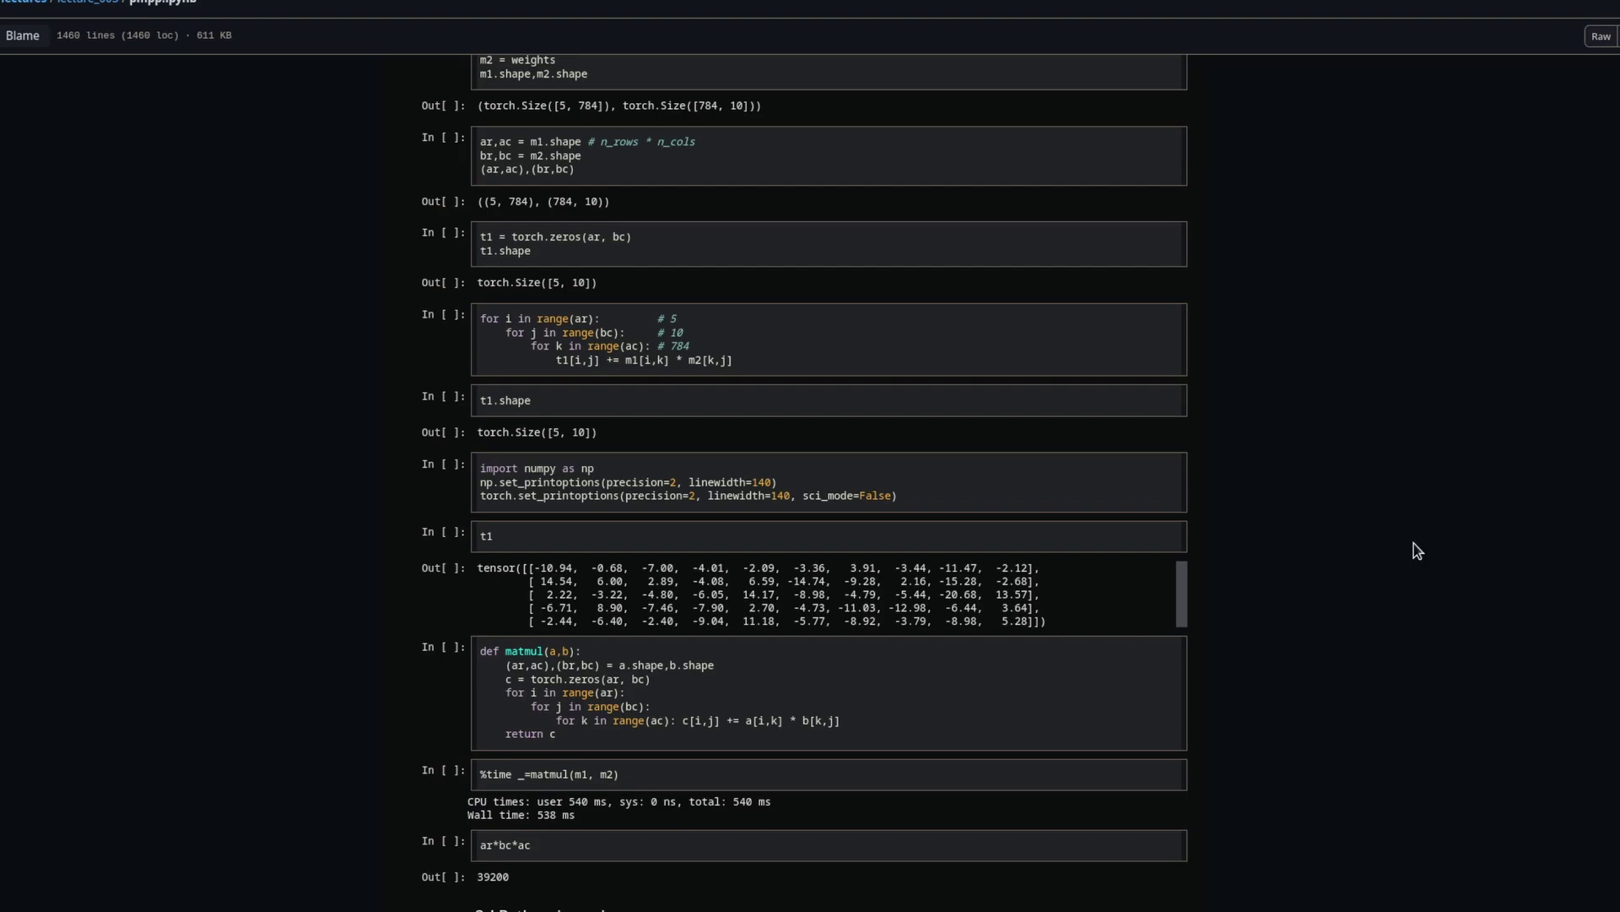